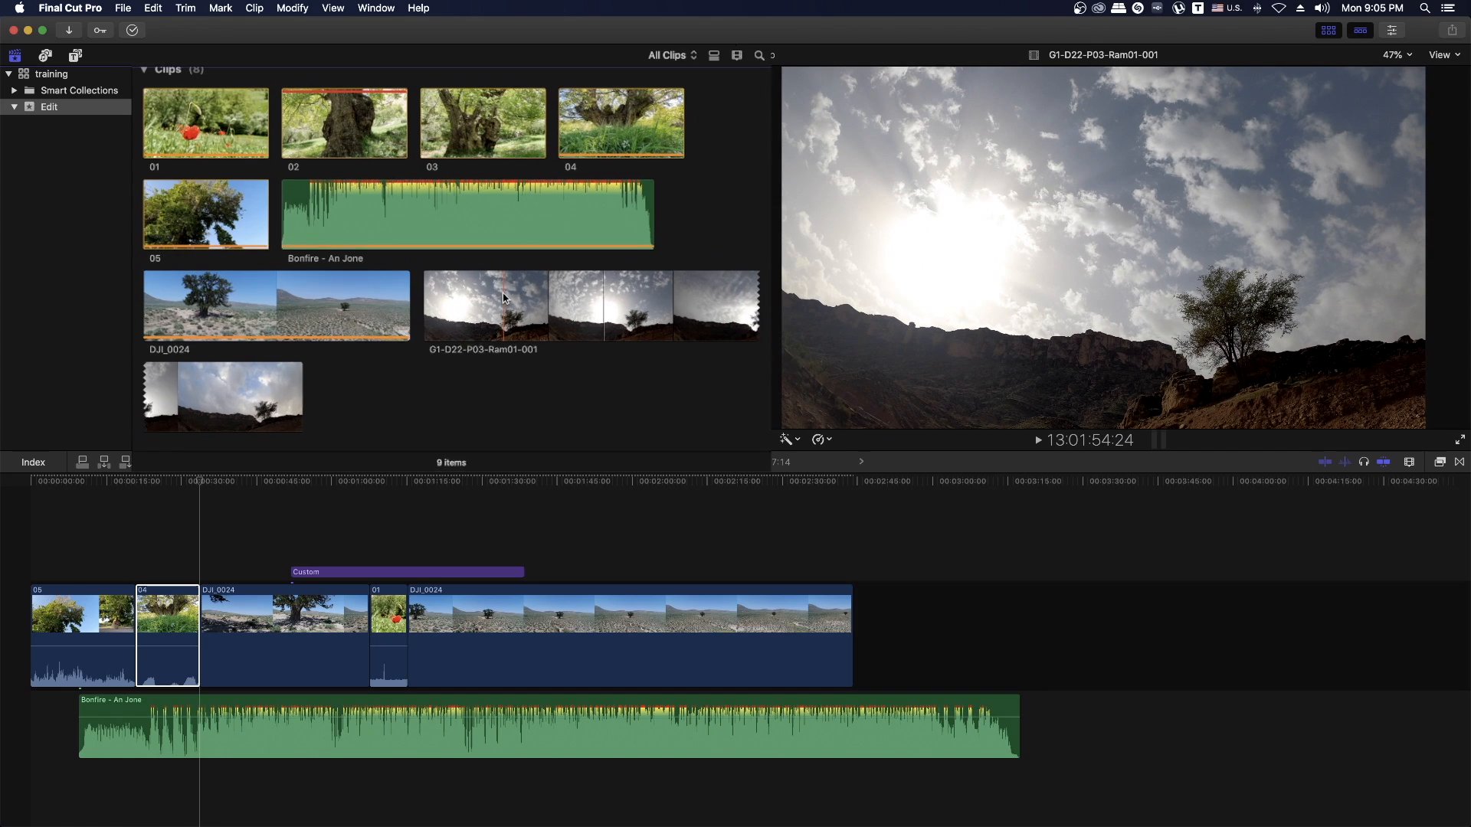
# Select a range in the browser clip G1-D22-P03-Ram01-001 and adjust its start and end until it is about 02:33:00 long.
pyautogui.moveTo(998, 497); pyautogui.dragTo(899, 494)
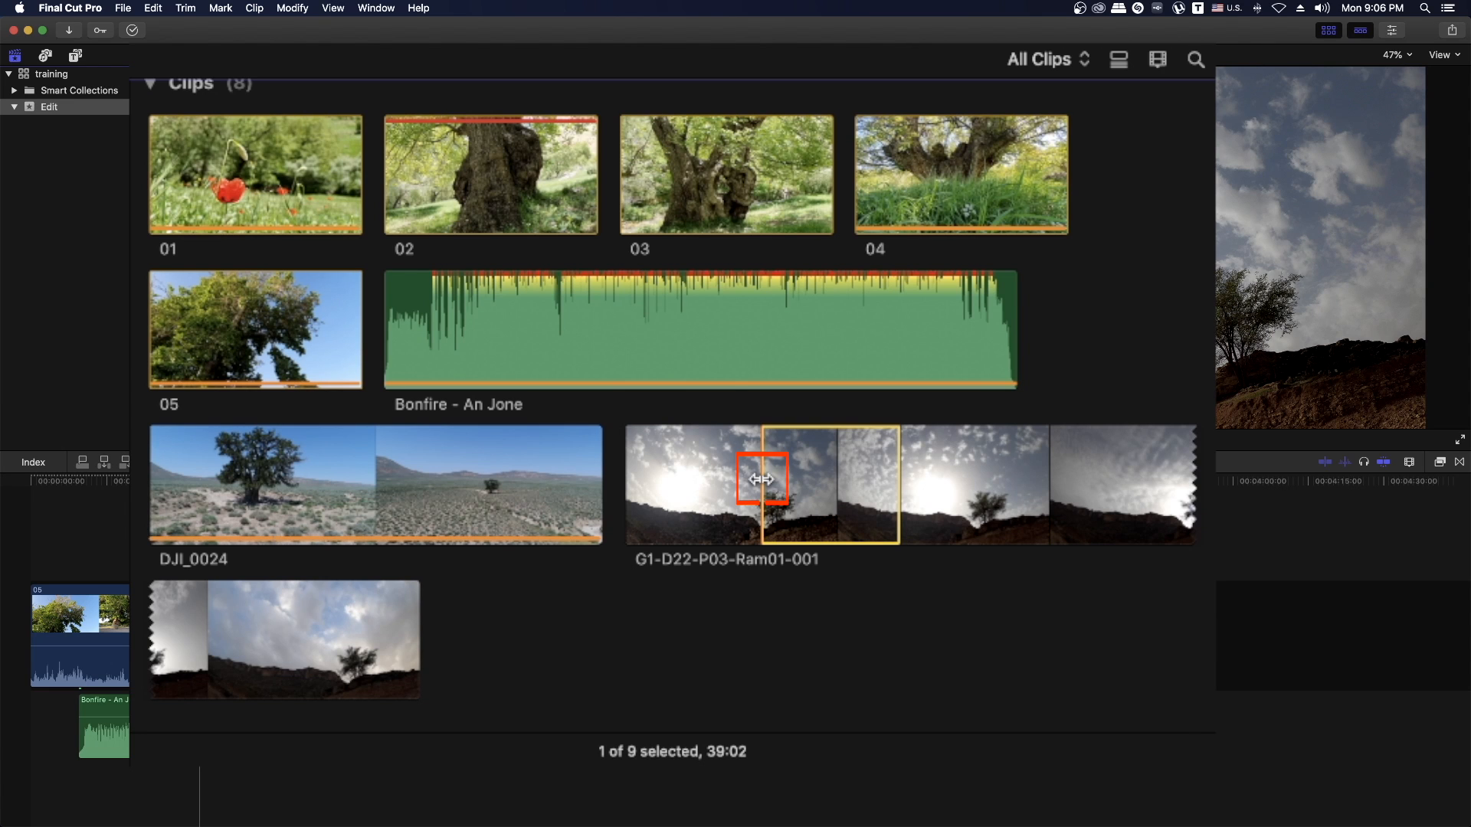
pyautogui.moveTo(761, 480)
pyautogui.mouseDown()
pyautogui.moveTo(720, 486)
pyautogui.moveTo(781, 484)
pyautogui.moveTo(749, 484)
pyautogui.mouseUp()
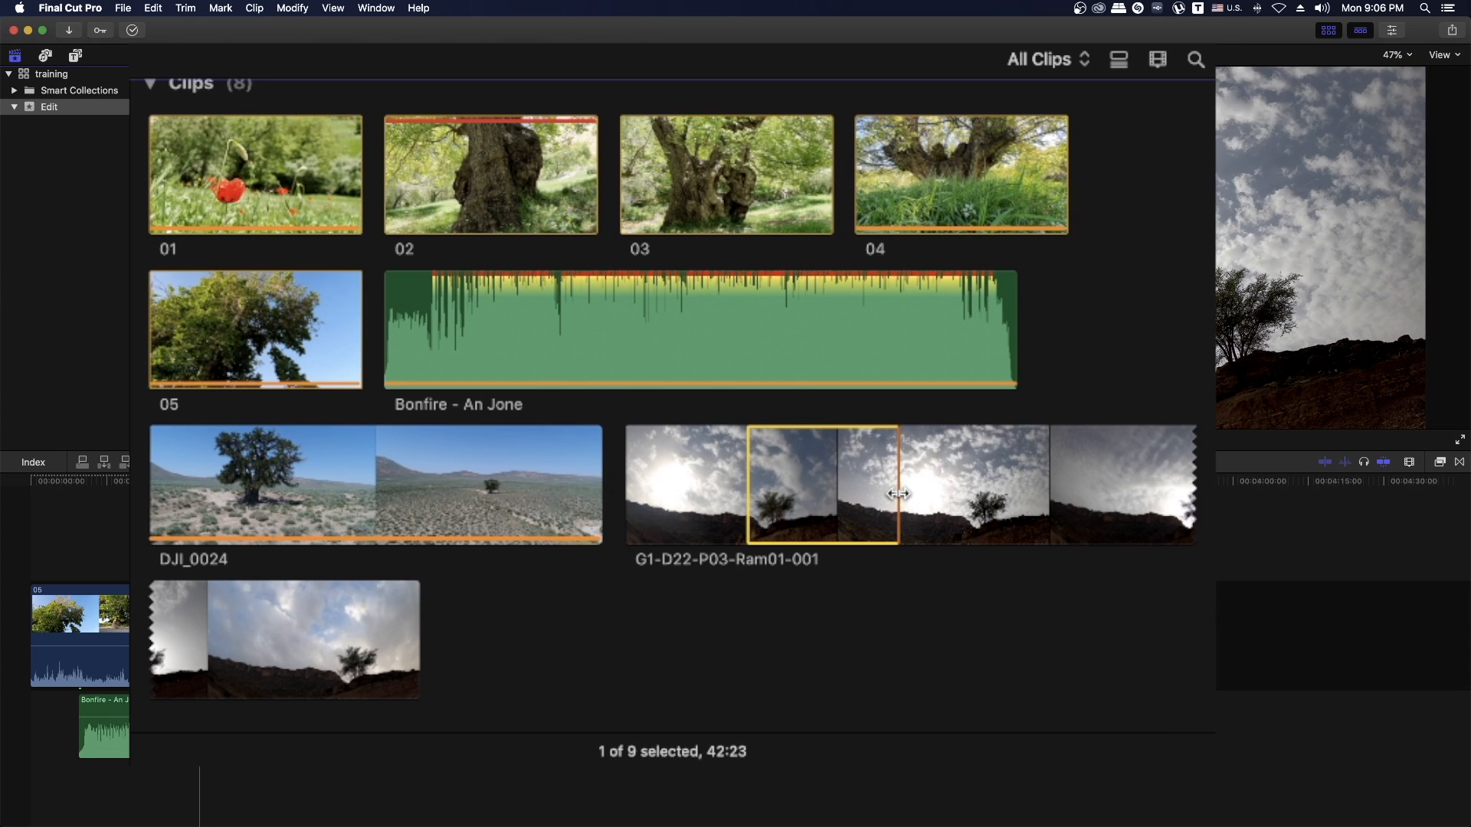
pyautogui.moveTo(897, 493); pyautogui.dragTo(245, 643)
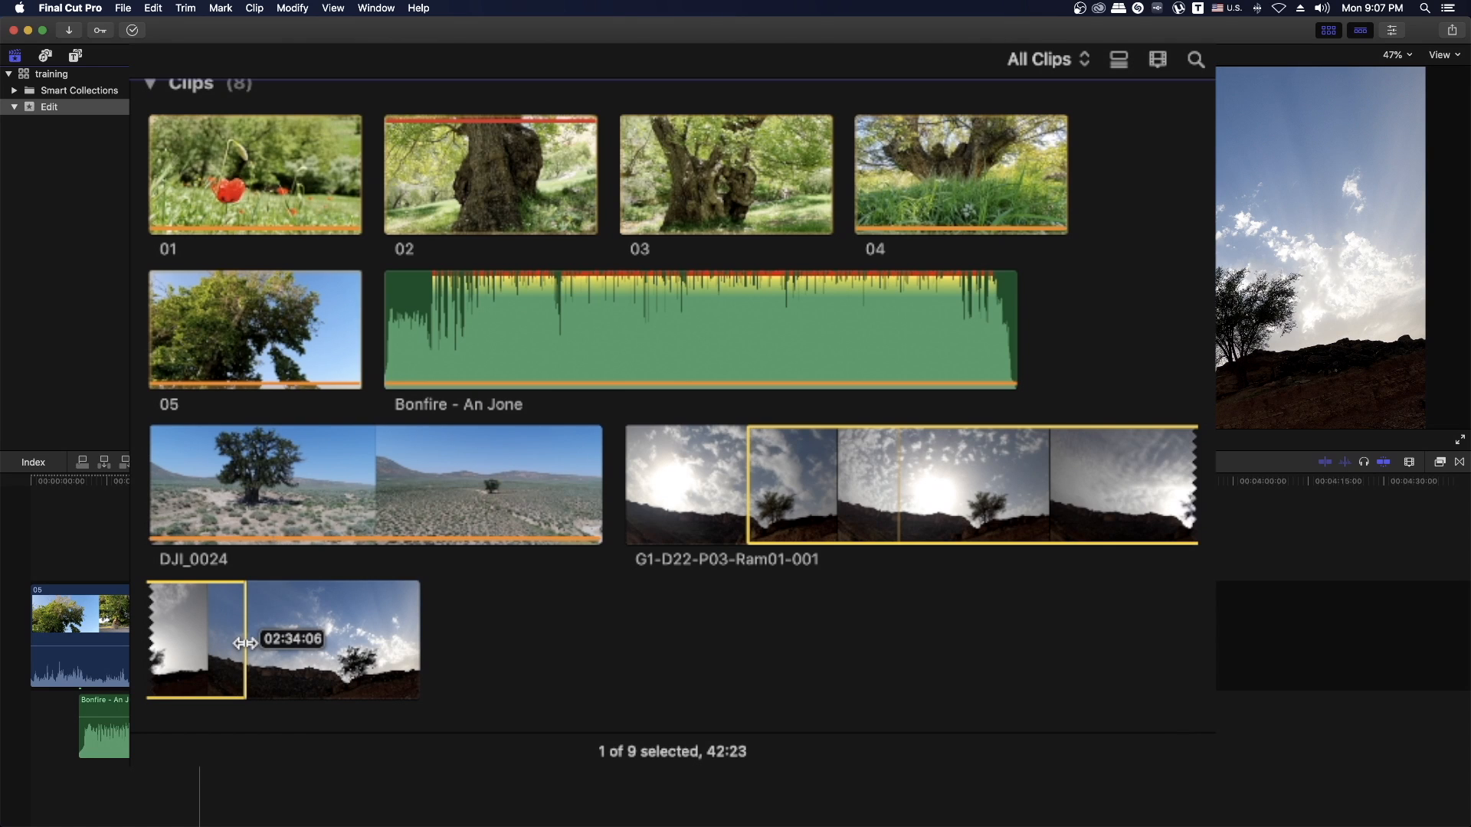
pyautogui.moveTo(246, 643); pyautogui.dragTo(241, 623)
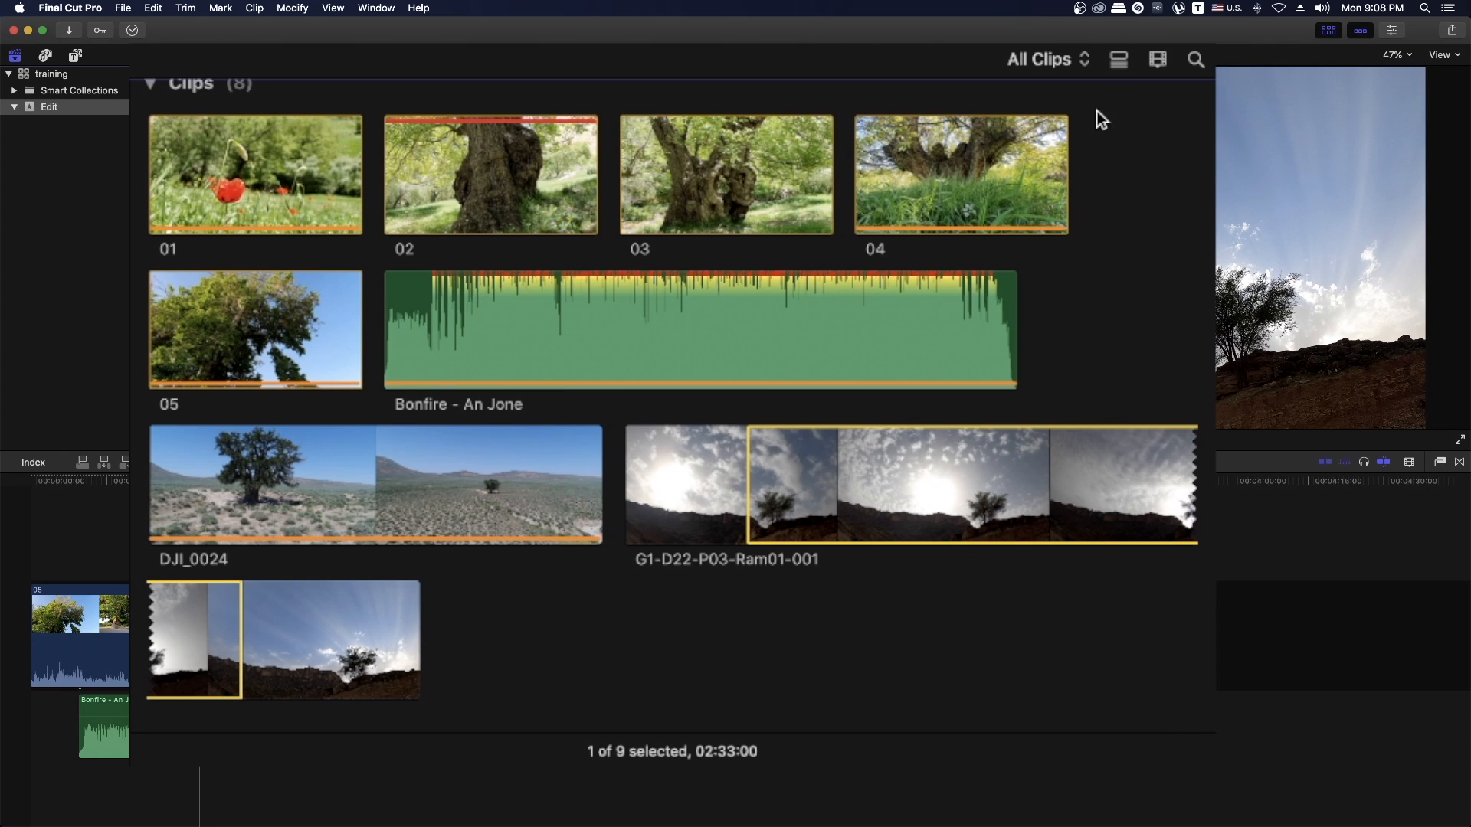
# Set the browser filmstrips' time per thumbnail to 10m, and change it to 30s to expand the clips.
pyautogui.click(1157, 60)
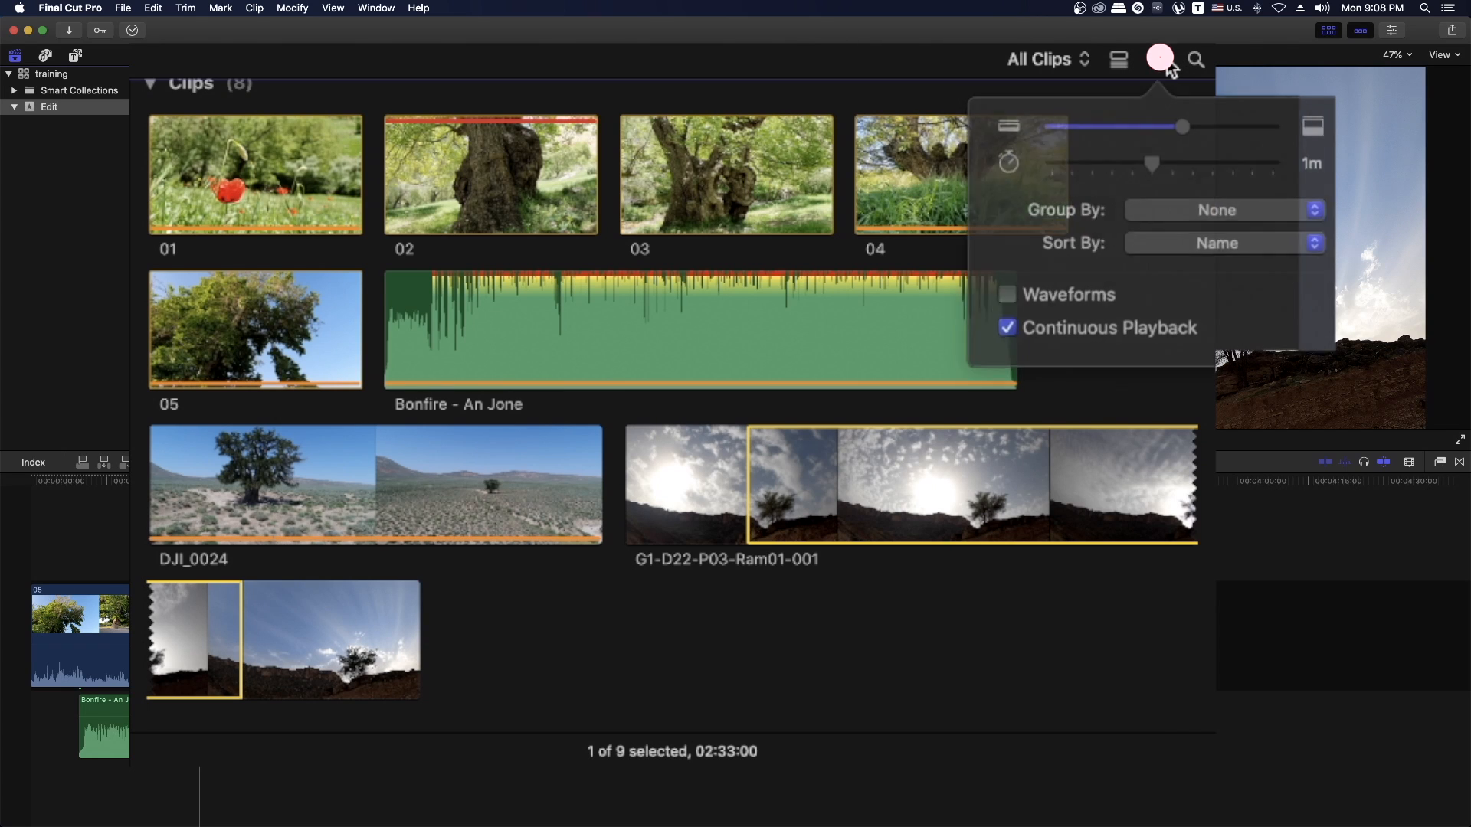
pyautogui.moveTo(1152, 162); pyautogui.dragTo(1092, 164)
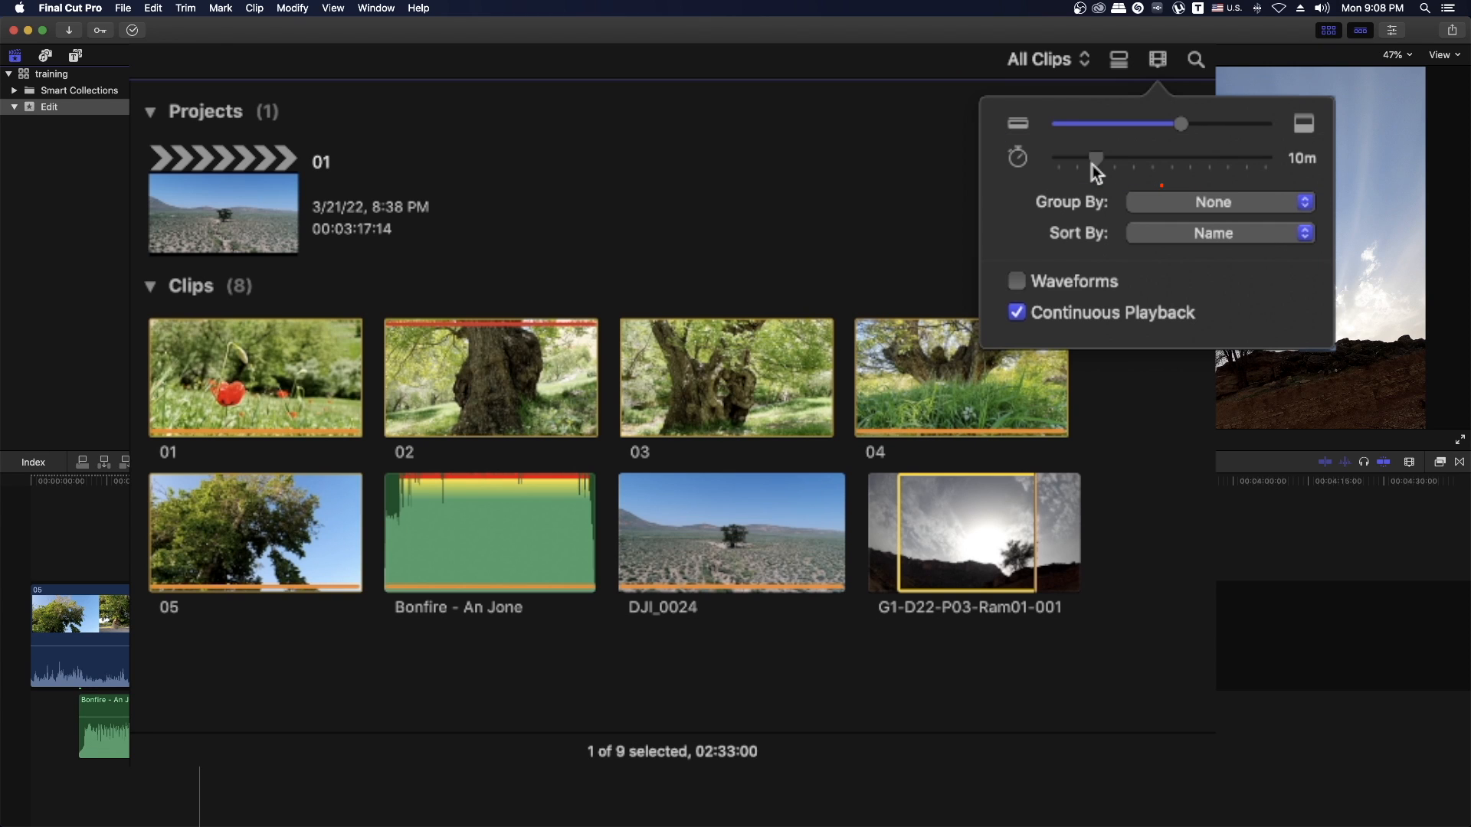
pyautogui.moveTo(1091, 164); pyautogui.dragTo(1171, 159)
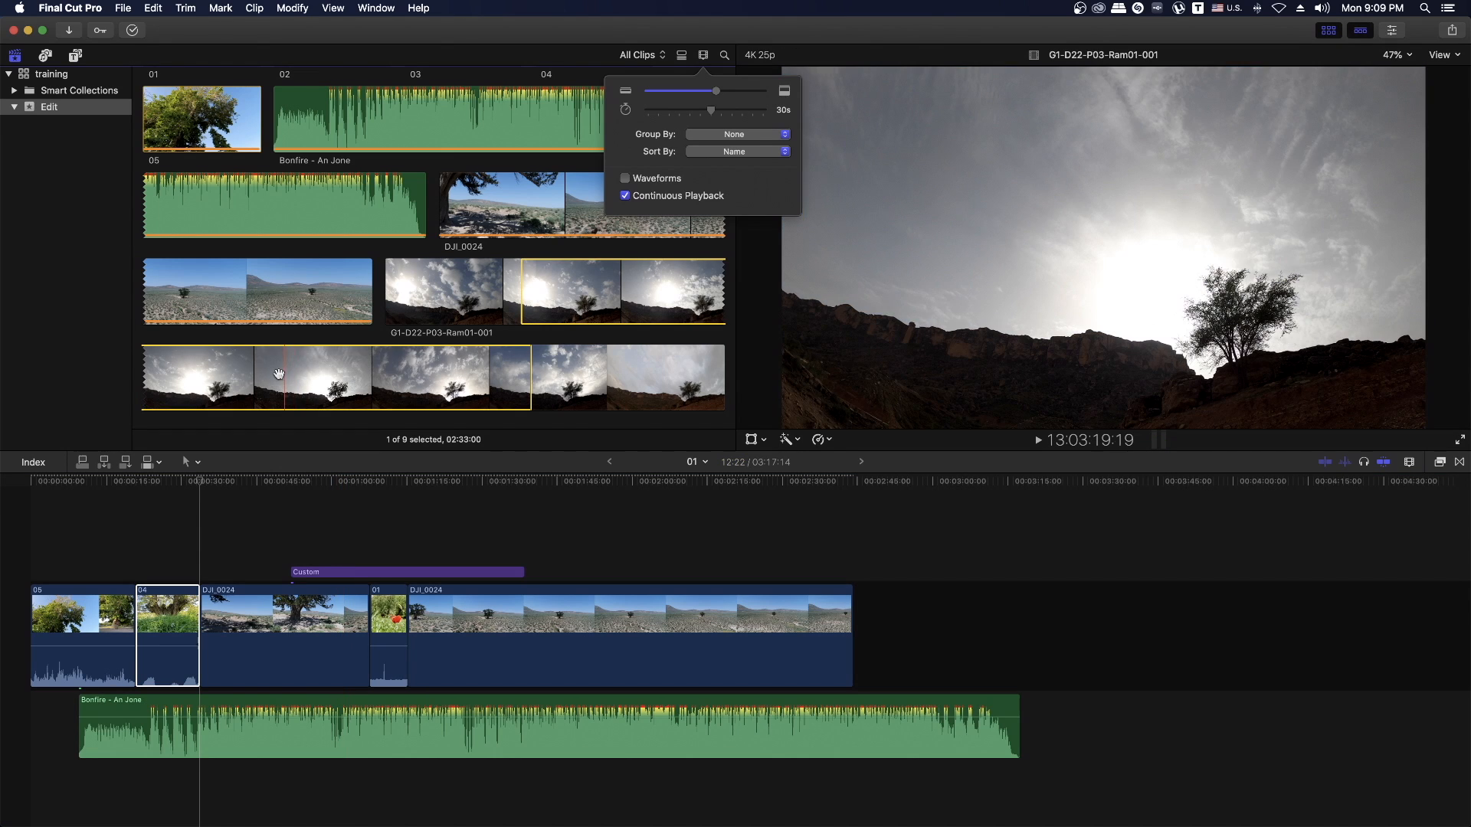
# Mark a new start and end point in G1-D22-P03-Ram01-001, extend the range to the whole clip and clear its selected range.
pyautogui.press('i')
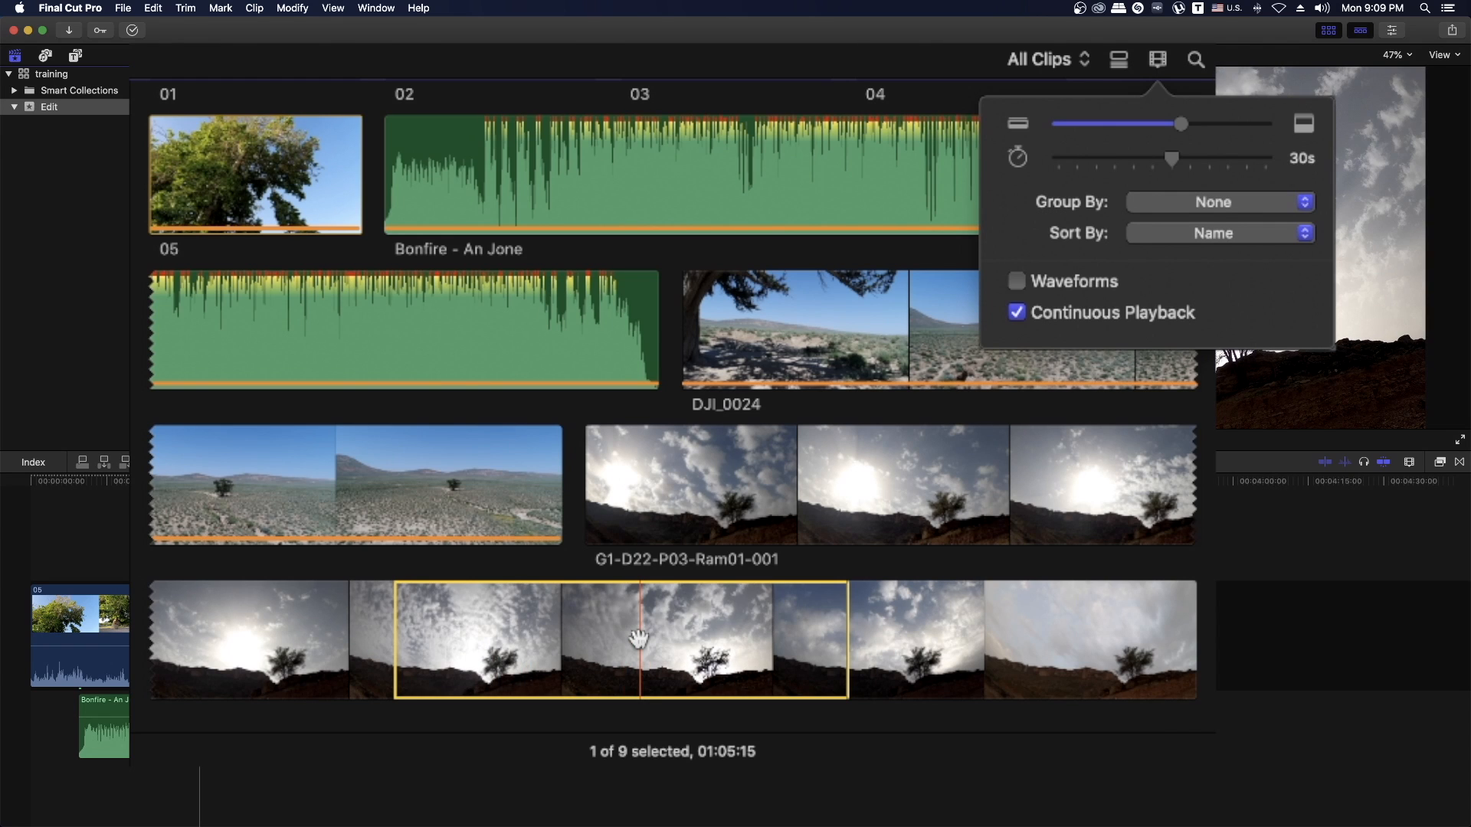
pyautogui.press('o')
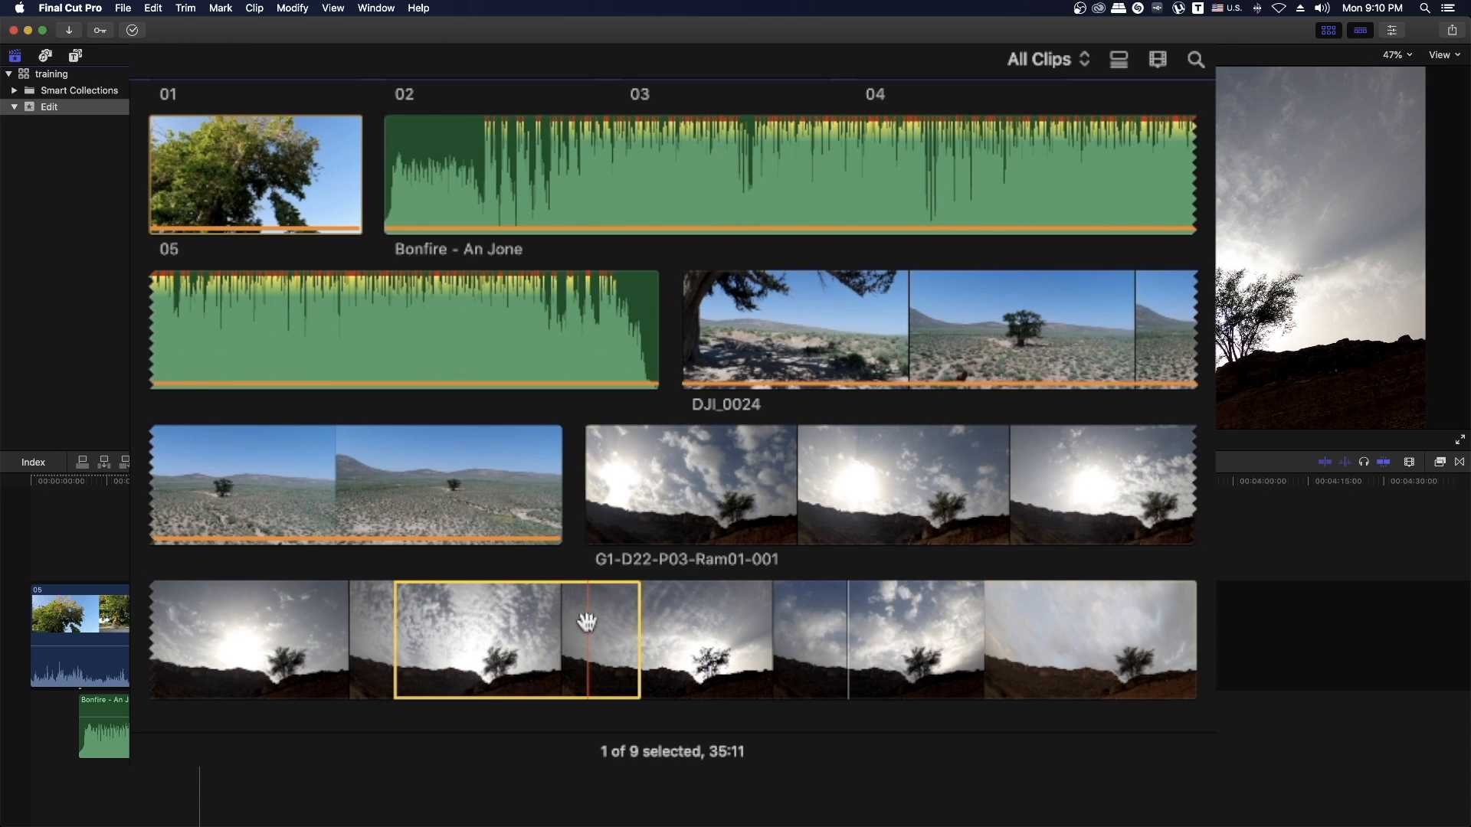
pyautogui.press('x')
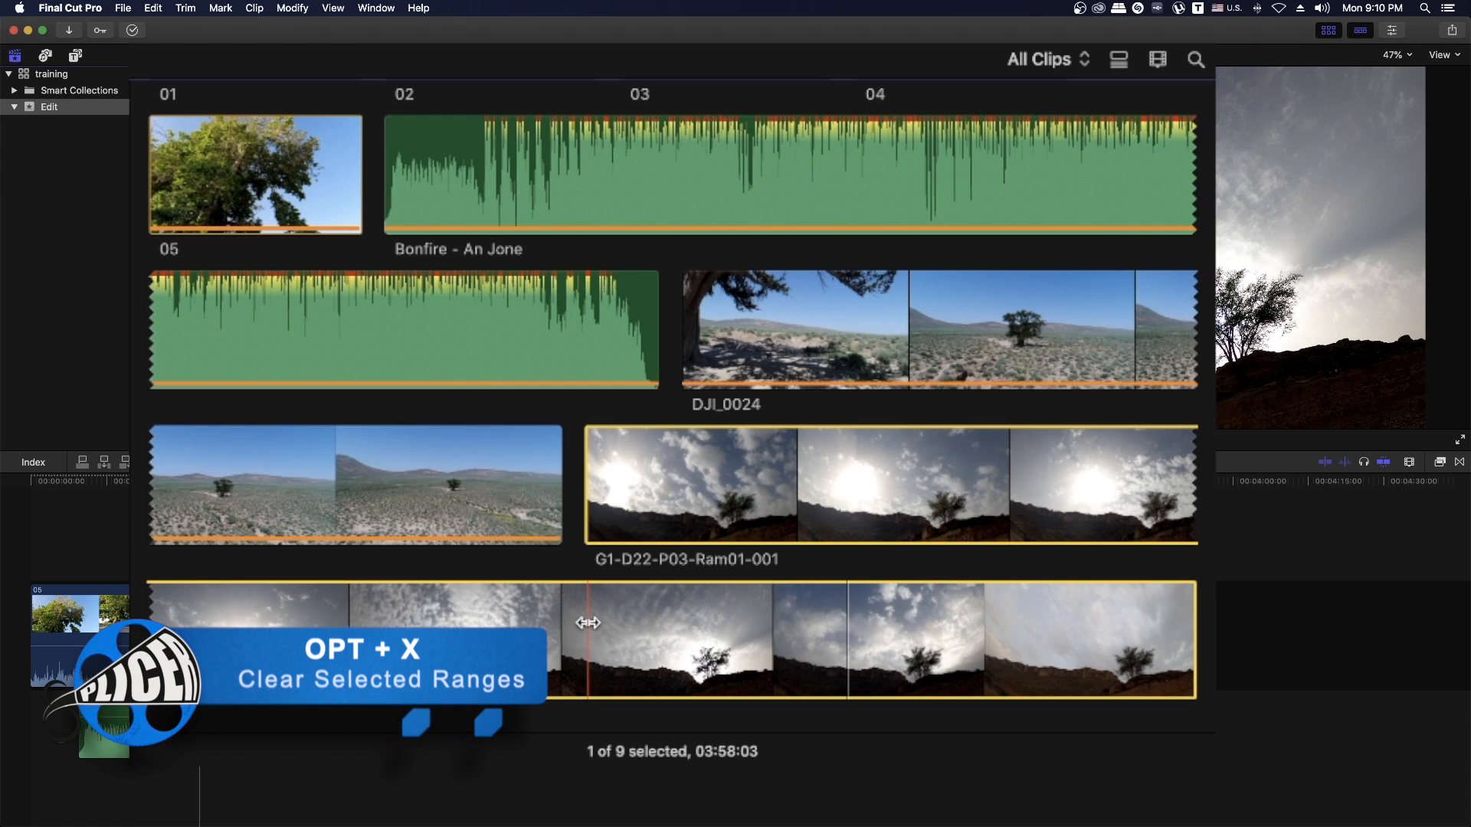
pyautogui.hotkey('alt', 'x')
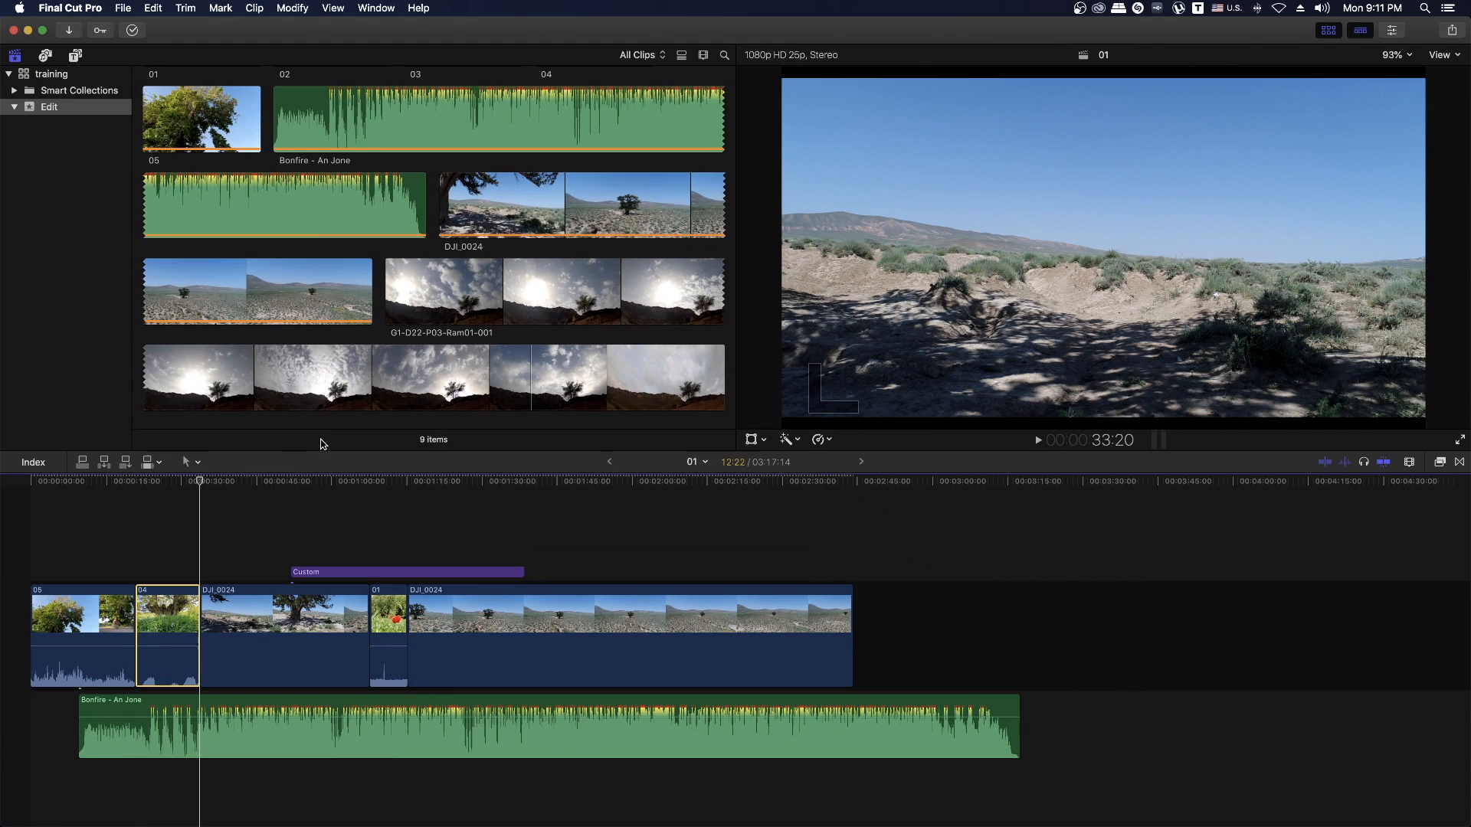
# Activate the Range Selection tool, select a range in the Bonfire - An Jone clip in the timeline and extend its start earlier.
pyautogui.click(198, 464)
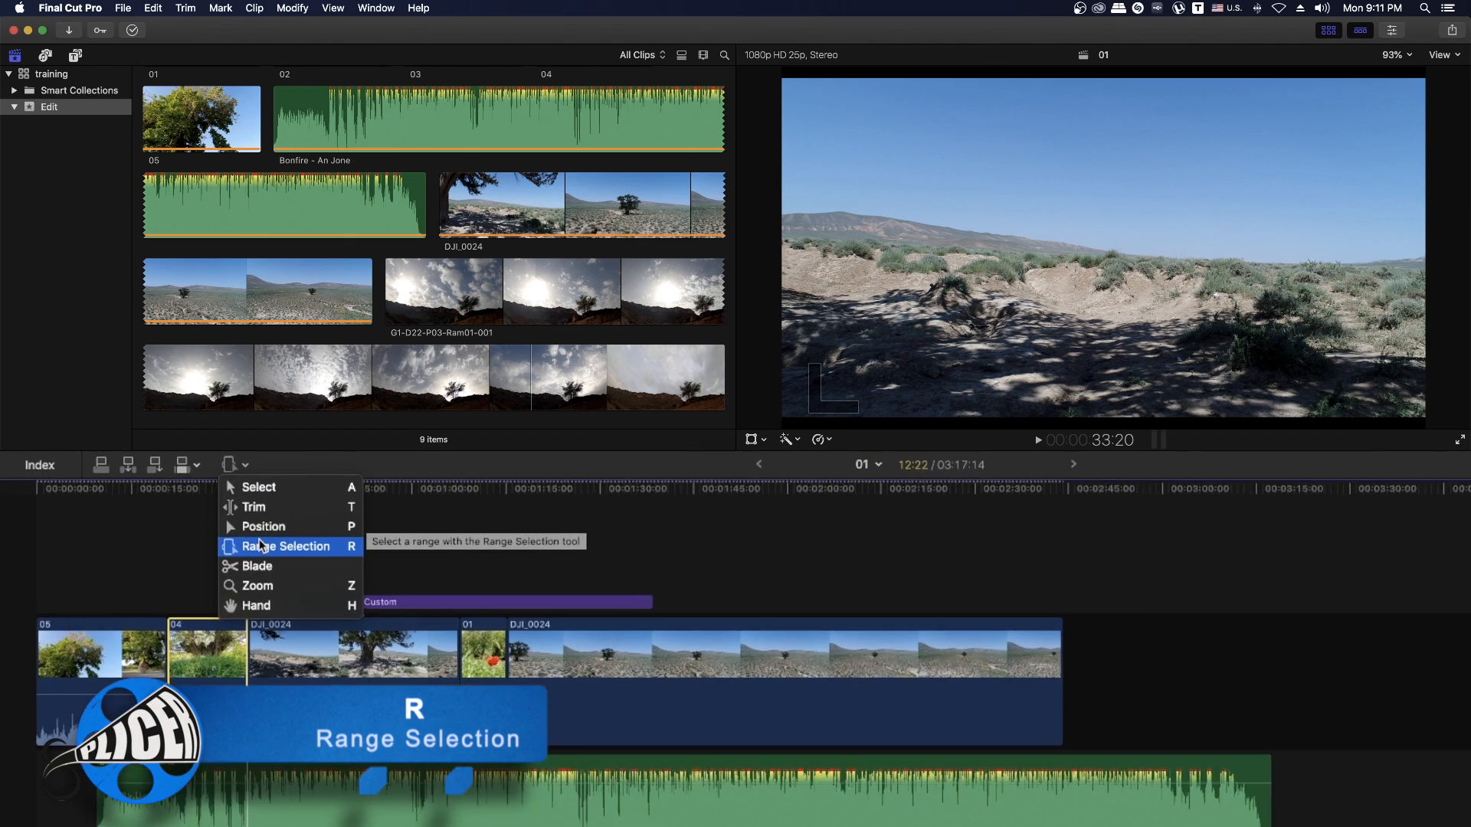
pyautogui.click(251, 544)
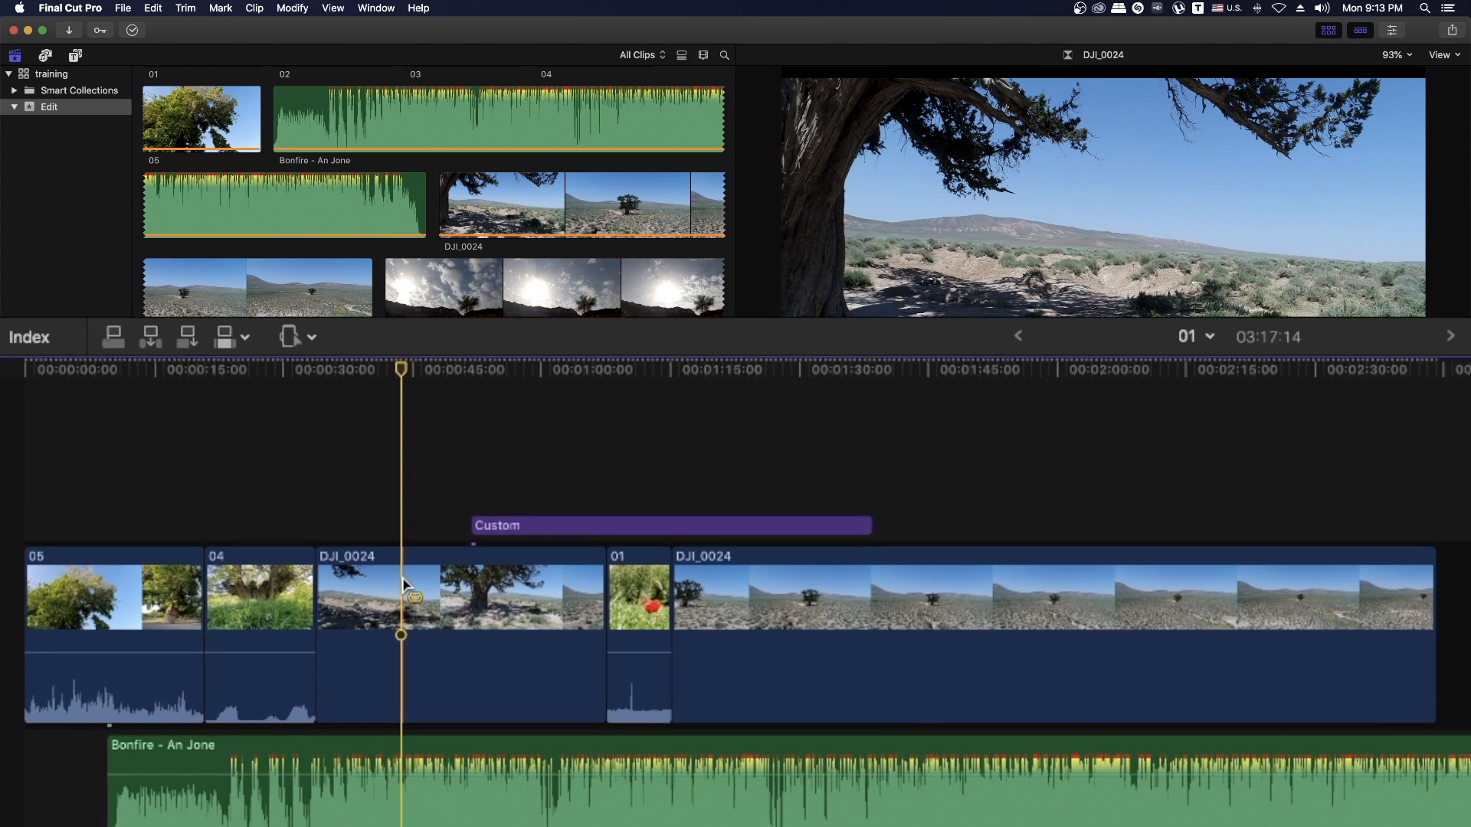
pyautogui.moveTo(446, 740); pyautogui.dragTo(784, 758)
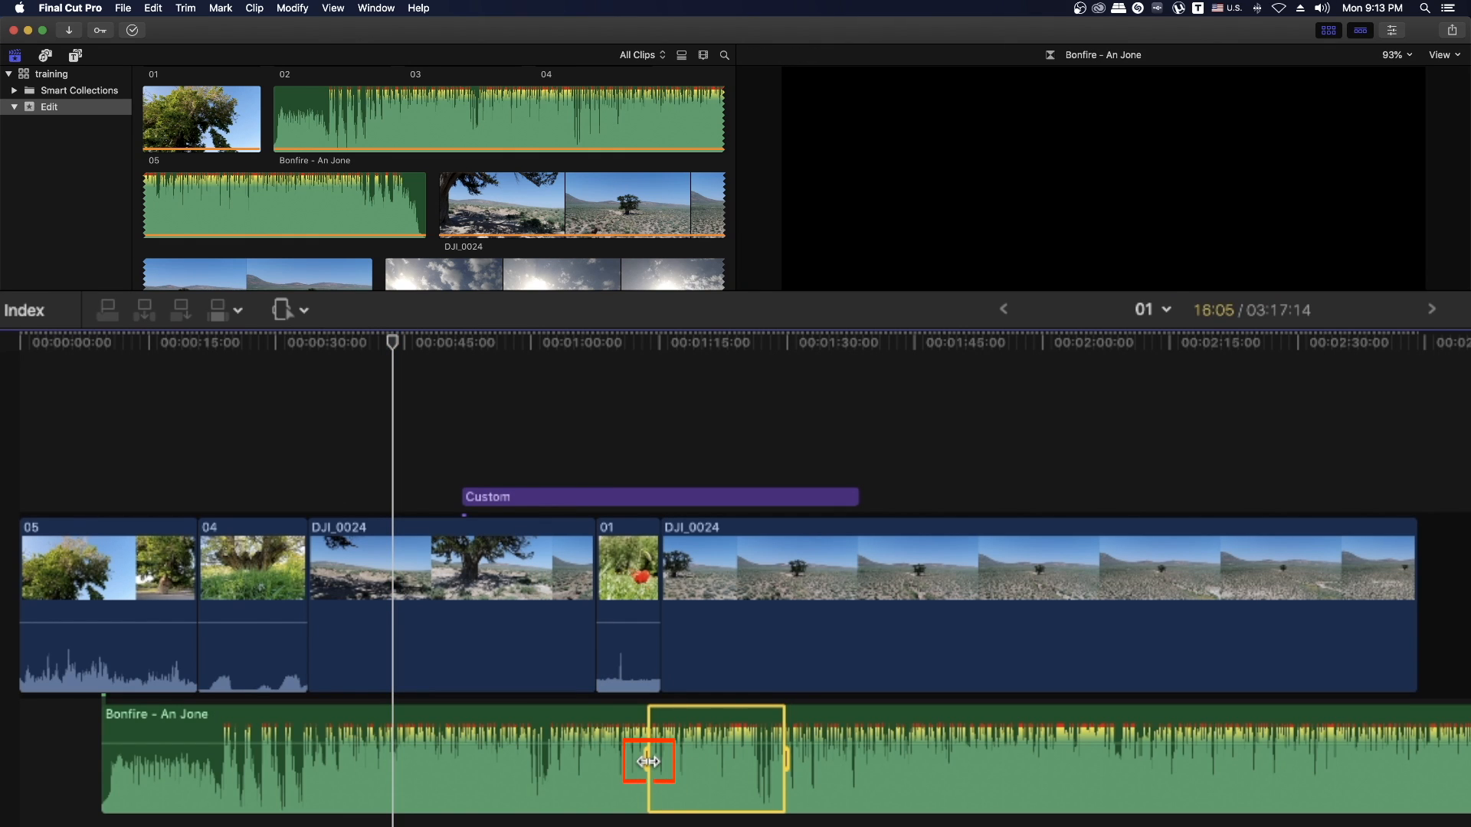
pyautogui.moveTo(636, 762); pyautogui.dragTo(597, 760)
# Cut a range out near the end of the first DJI_0024 timeline clip and a section out of the middle of the Custom title.
pyautogui.moveTo(463, 582); pyautogui.dragTo(580, 593)
pyautogui.press('Delete')
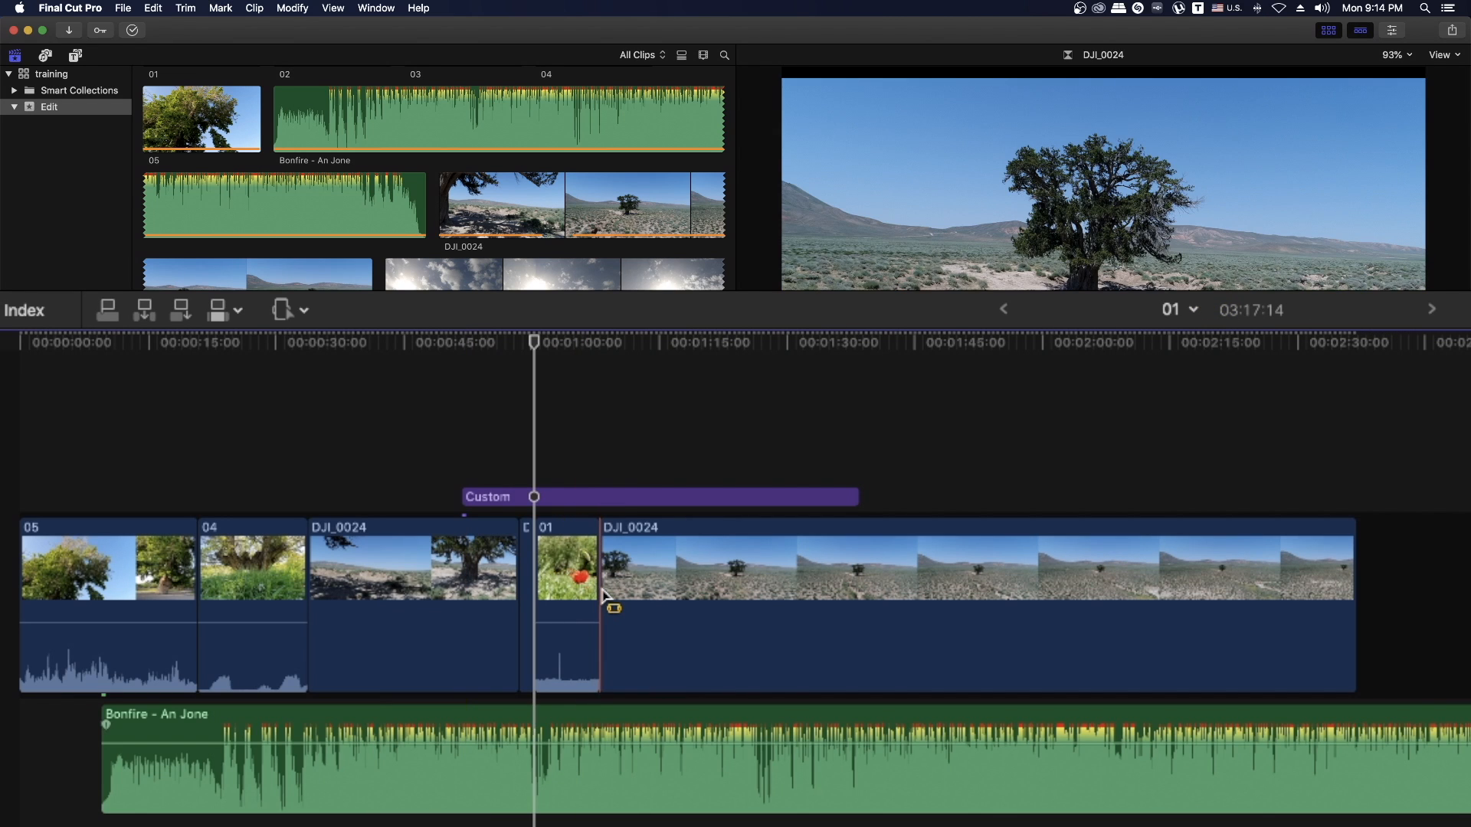
pyautogui.click(515, 498)
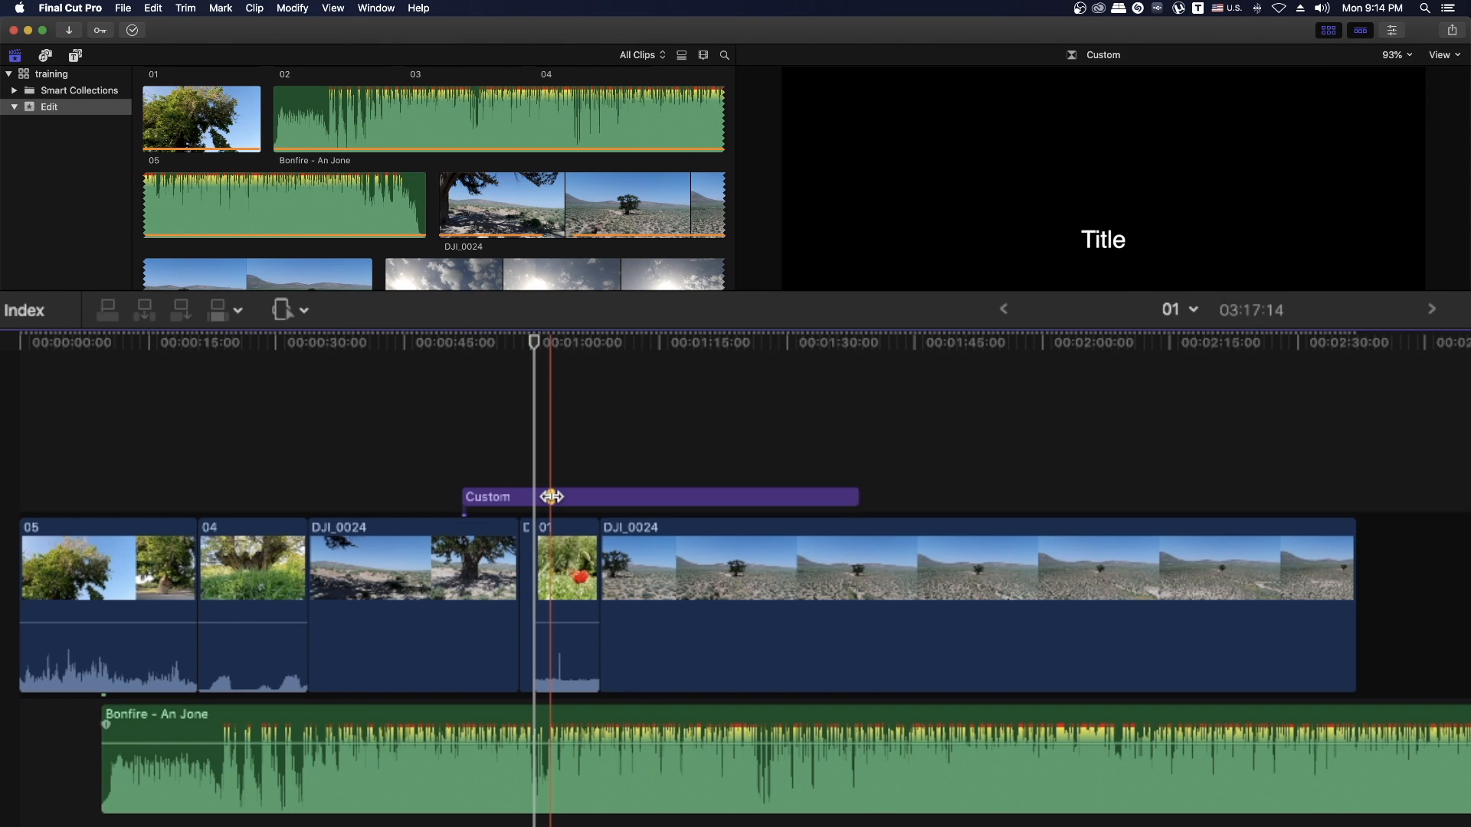
pyautogui.moveTo(549, 498); pyautogui.dragTo(659, 498)
pyautogui.press('Delete')
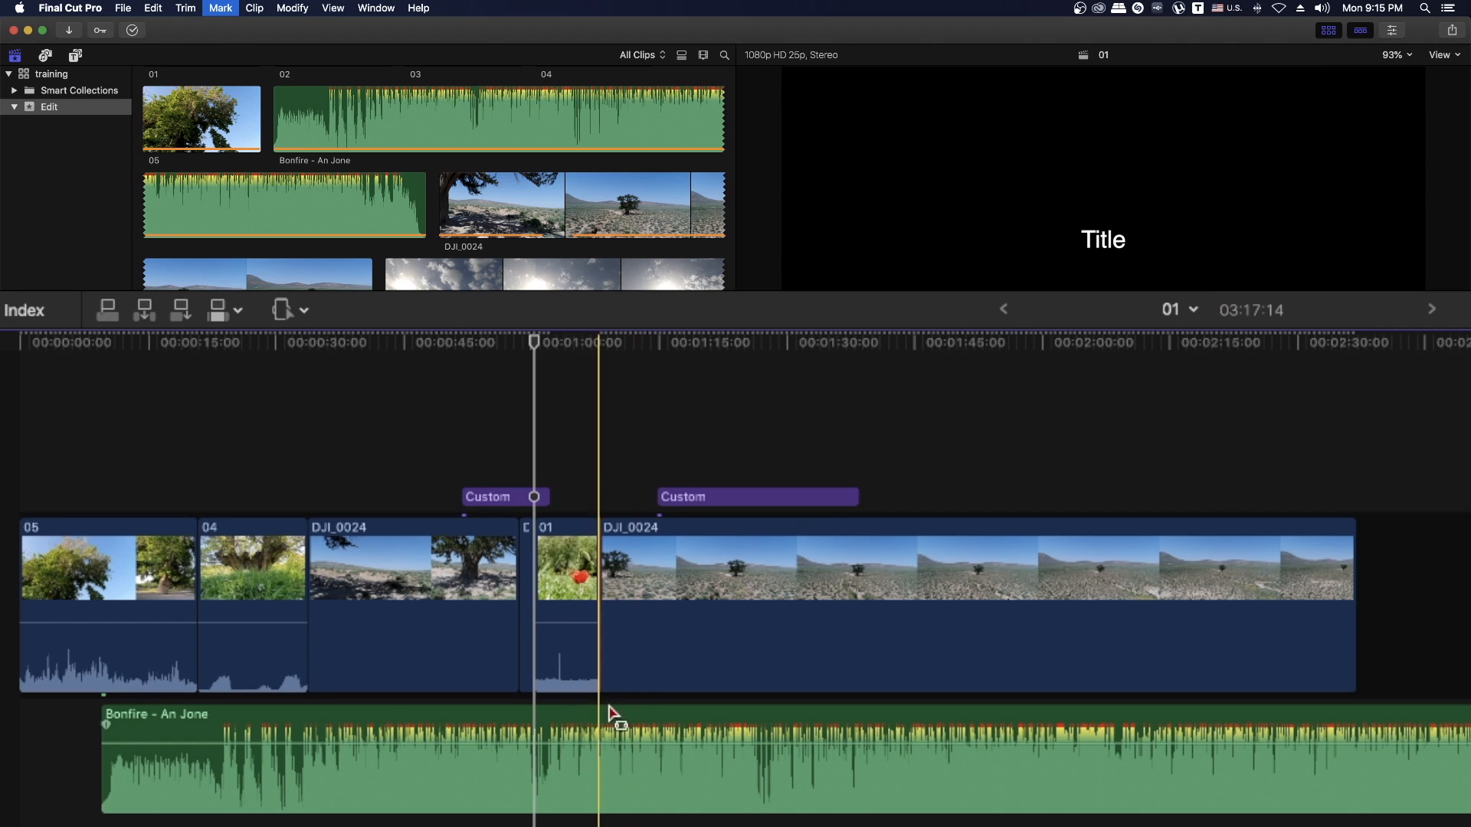
# Delete a section of the Bonfire - An Jone timeline audio from the end of clip 01, and lower the volume of an about 27:20 range in the remaining second part.
pyautogui.moveTo(601, 754); pyautogui.dragTo(720, 786)
pyautogui.press('Delete')
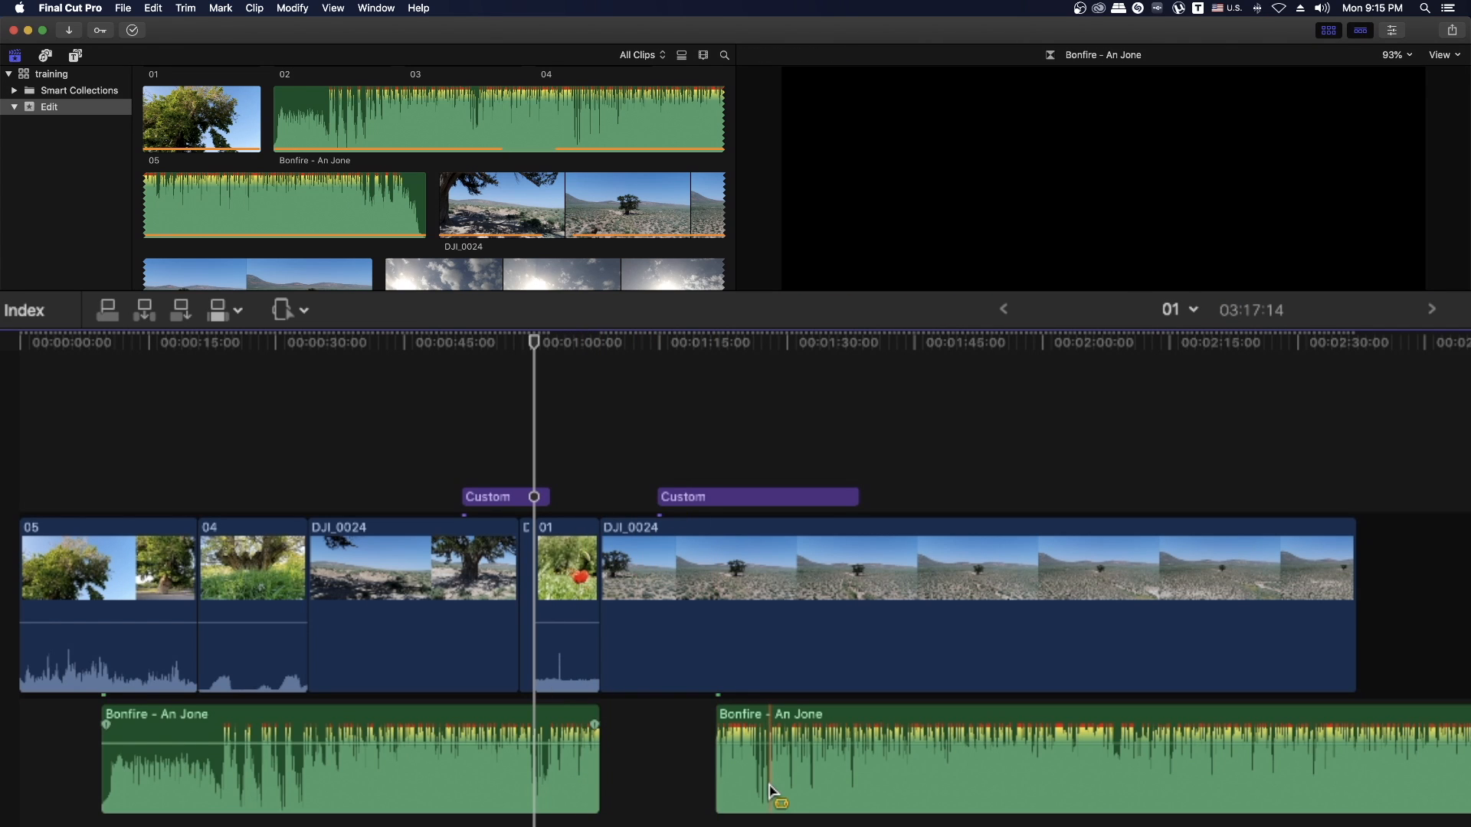
pyautogui.moveTo(769, 789); pyautogui.dragTo(1007, 790)
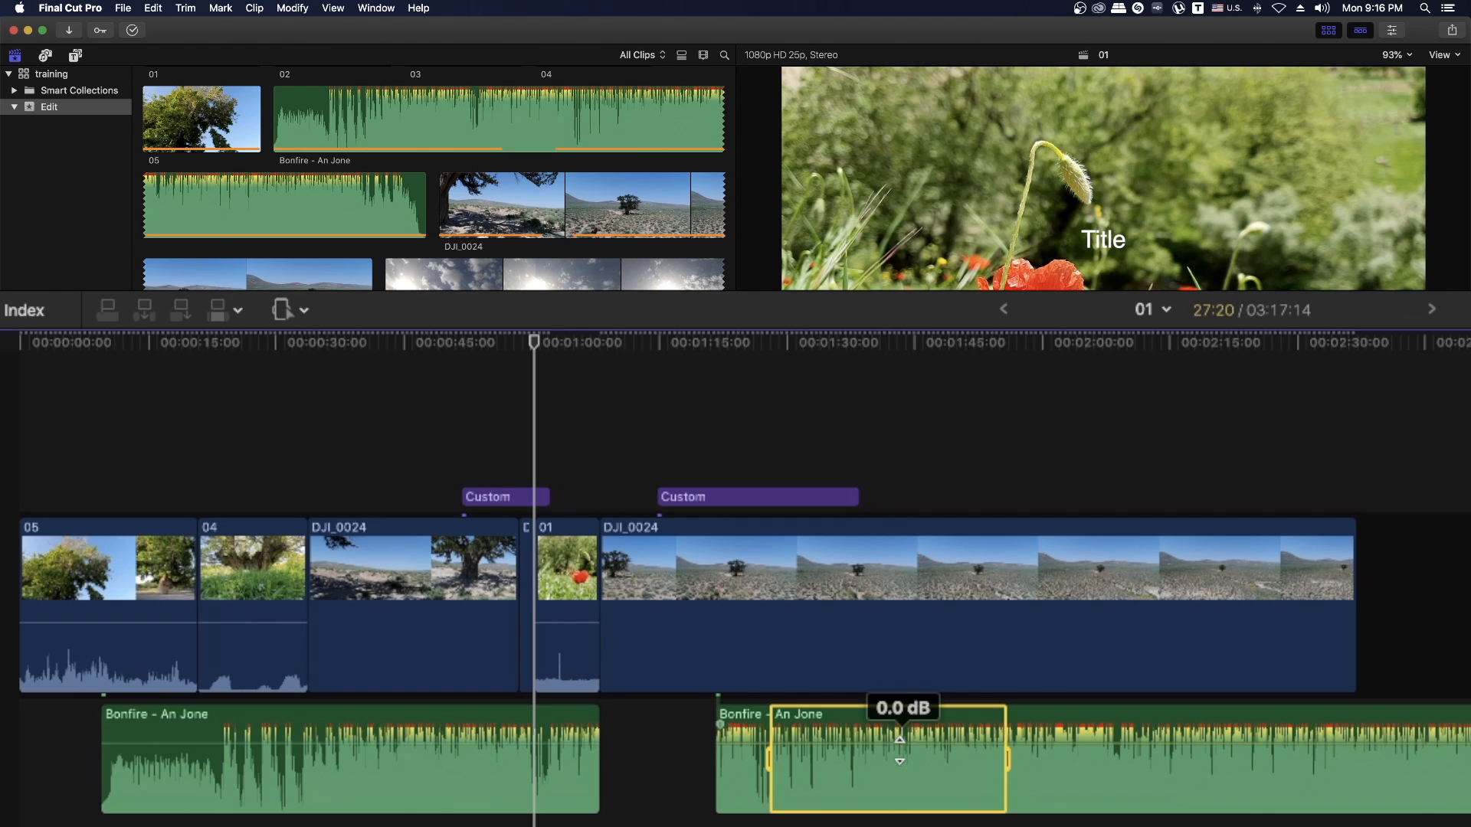
pyautogui.moveTo(900, 745); pyautogui.dragTo(997, 766)
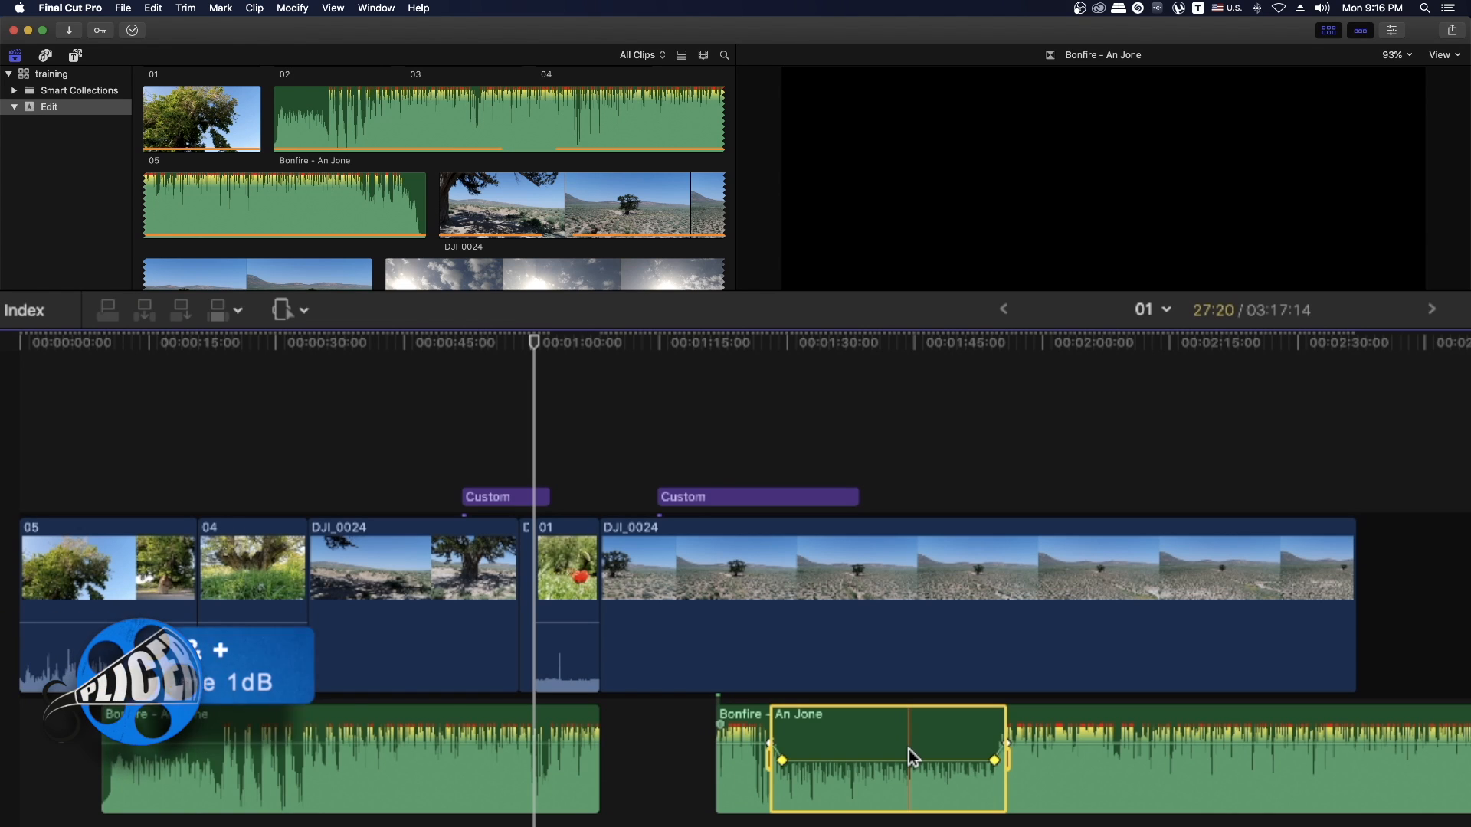
# Raise the volume of the selected range in the second Bonfire - An Jone part in 1 dB steps and lower it again the same way.
pyautogui.hotkey('ctrl', '=')
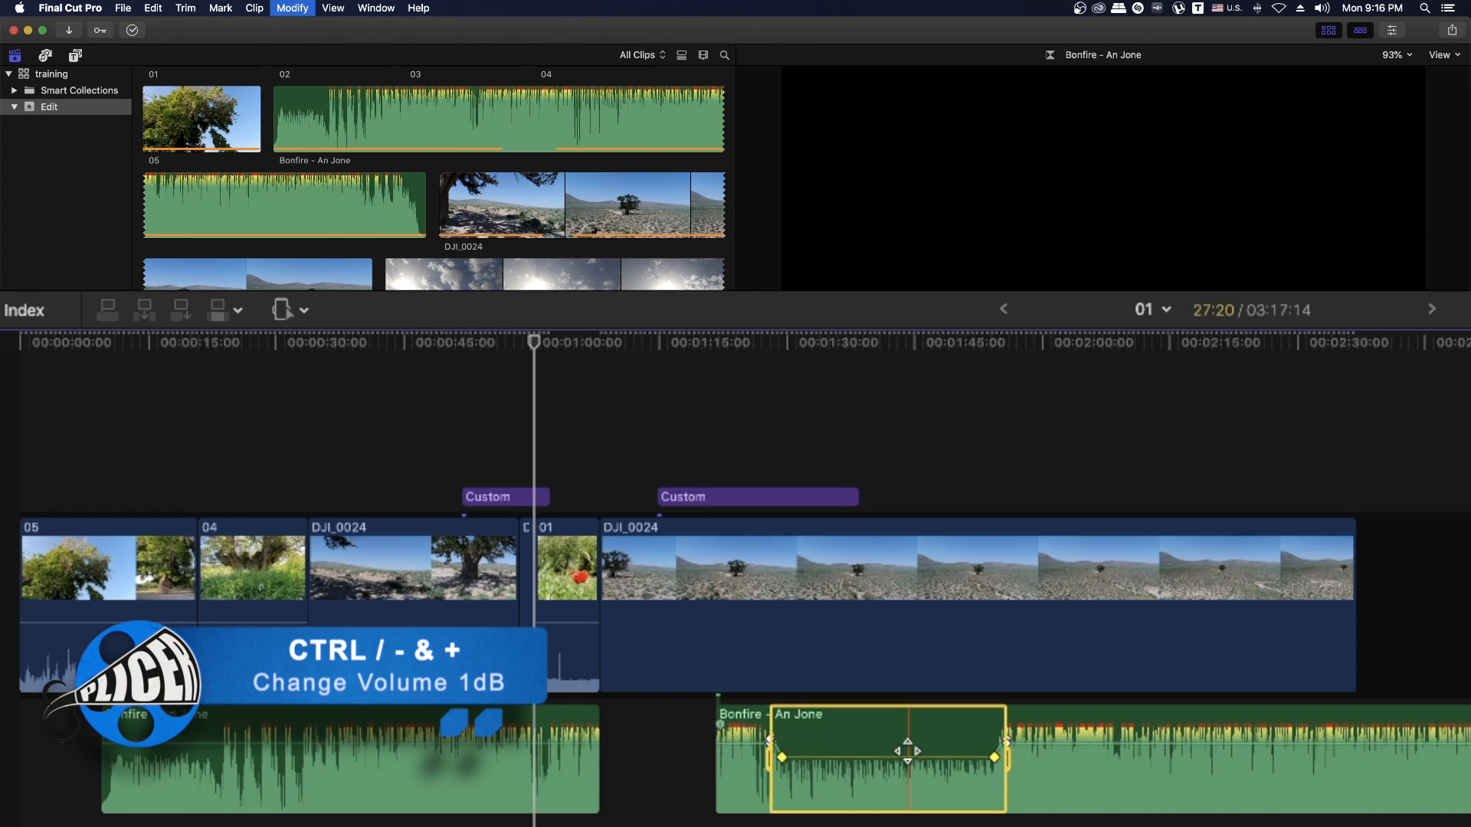
pyautogui.hotkey('ctrl', '=')
pyautogui.hotkey('ctrl', '=')
pyautogui.hotkey('ctrl', '=')
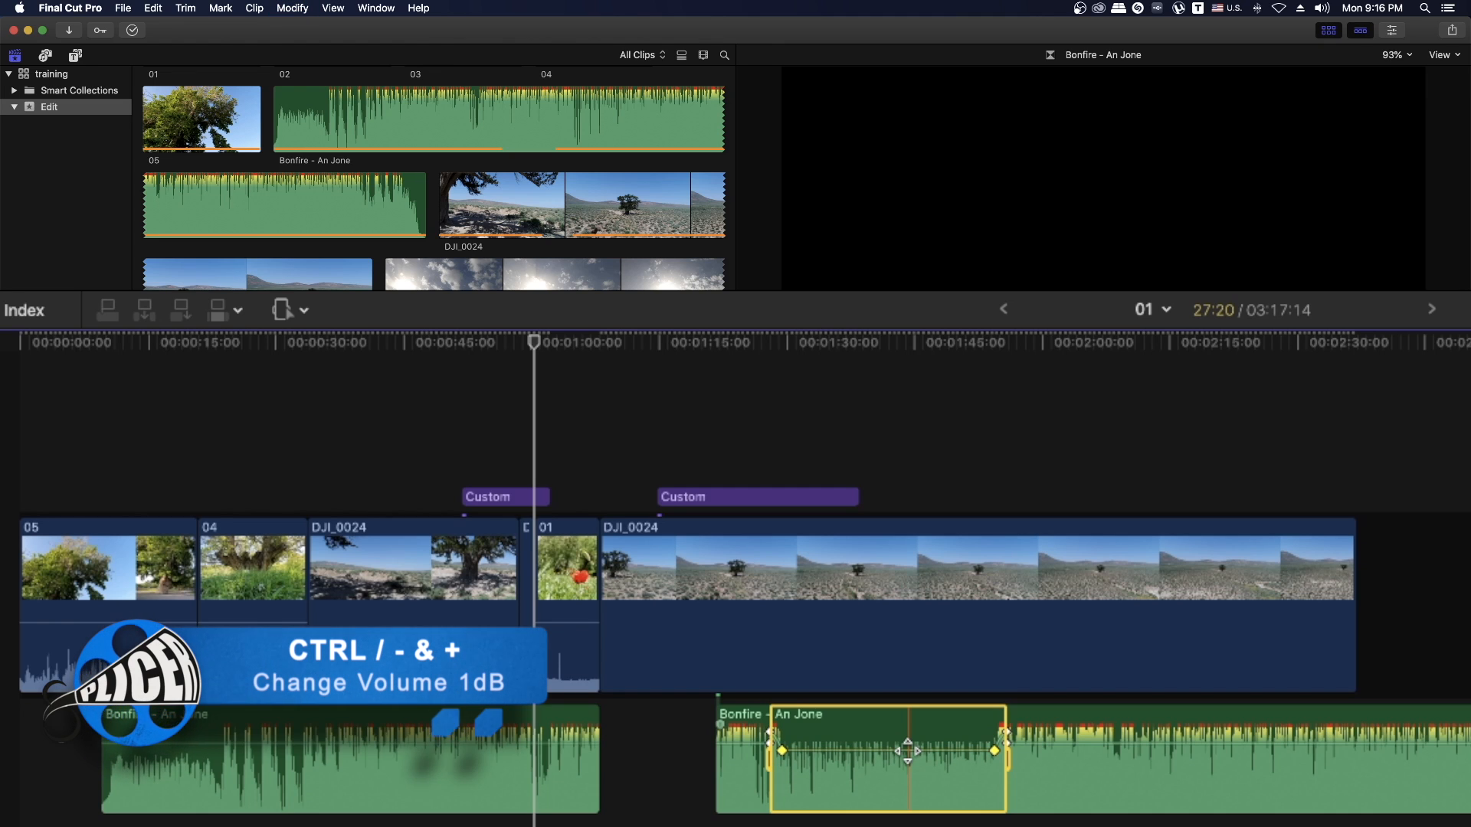
pyautogui.hotkey('ctrl', '-')
pyautogui.hotkey('ctrl', '-')
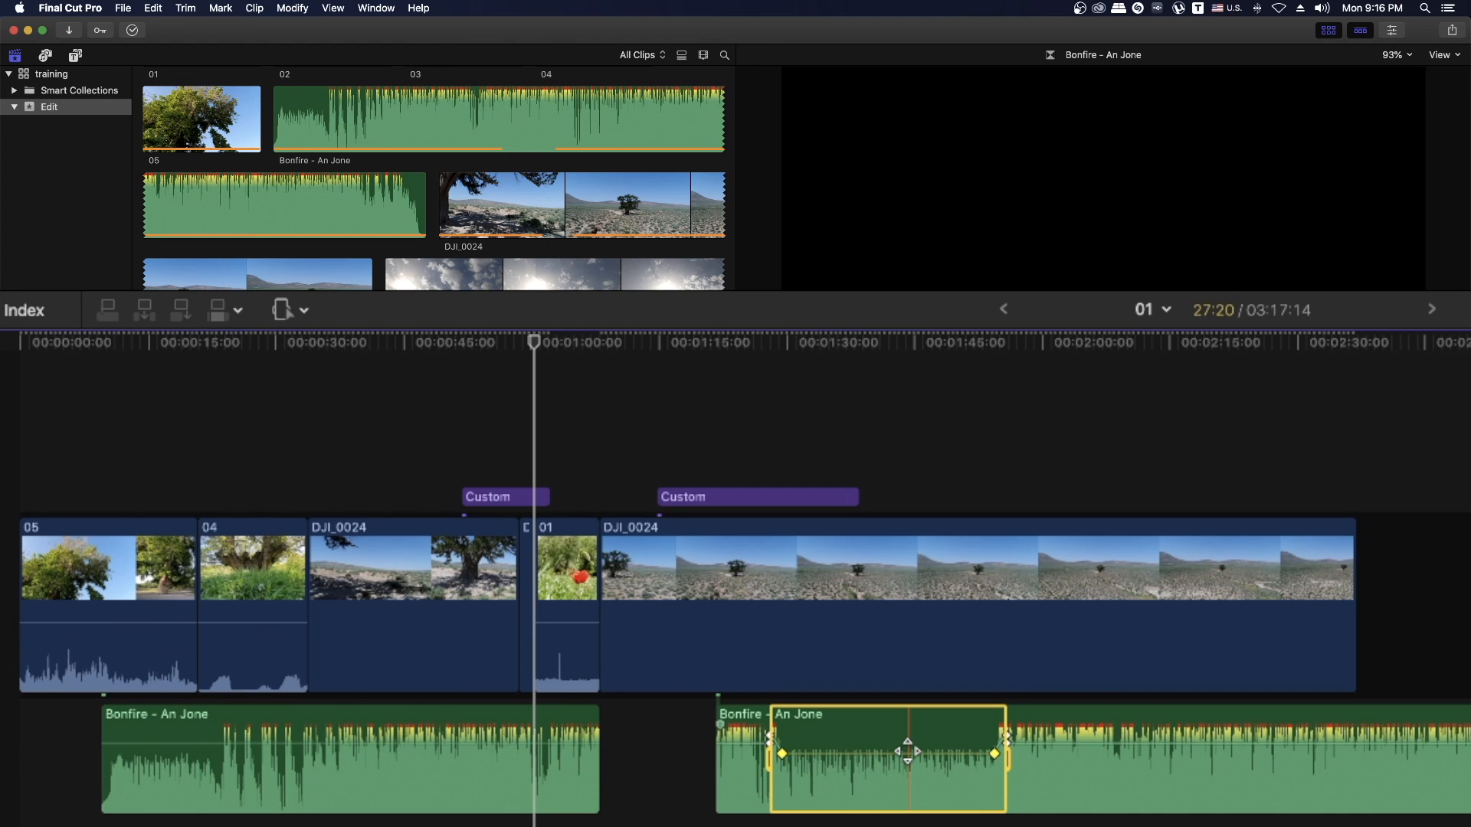
pyautogui.hotkey('ctrl', '-')
pyautogui.hotkey('ctrl', '-')
pyautogui.hotkey('ctrl', '-')
pyautogui.hotkey('ctrl', '-')
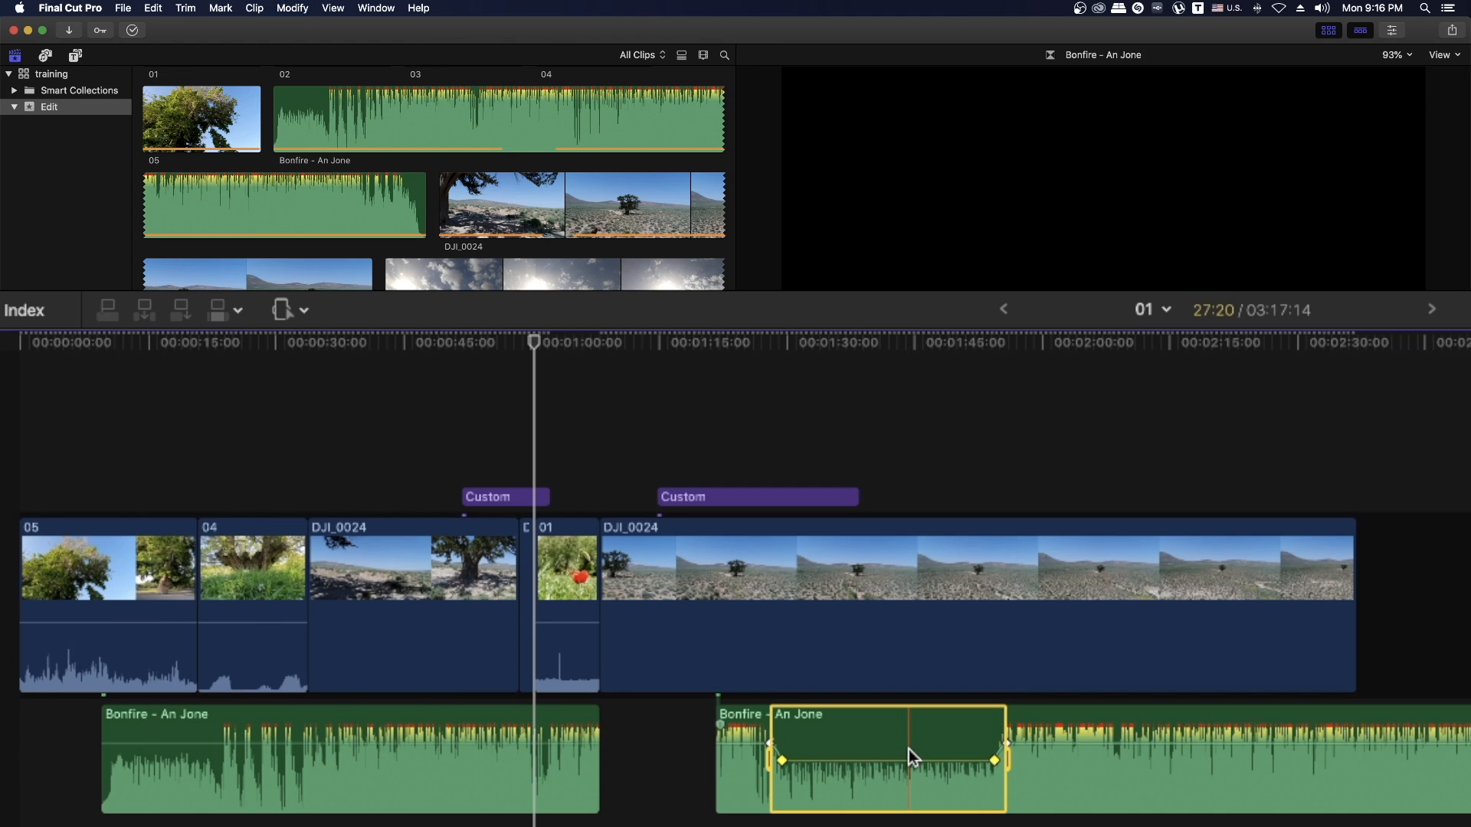
pyautogui.hotkey('ctrl', '=')
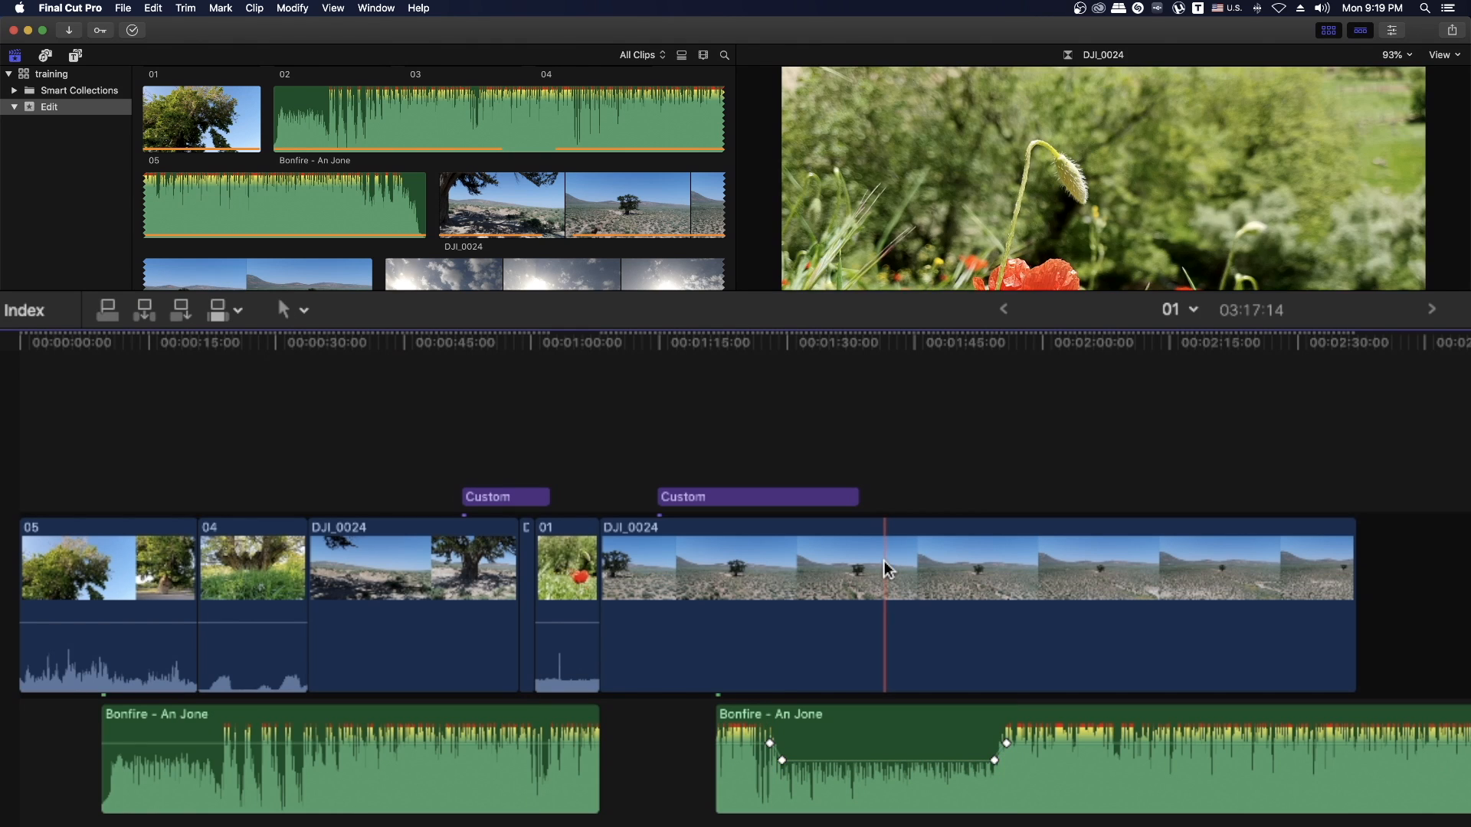
# Select the last DJI_0024 clip in the timeline and move the selection backward clip by clip to clip 05.
pyautogui.click(884, 561)
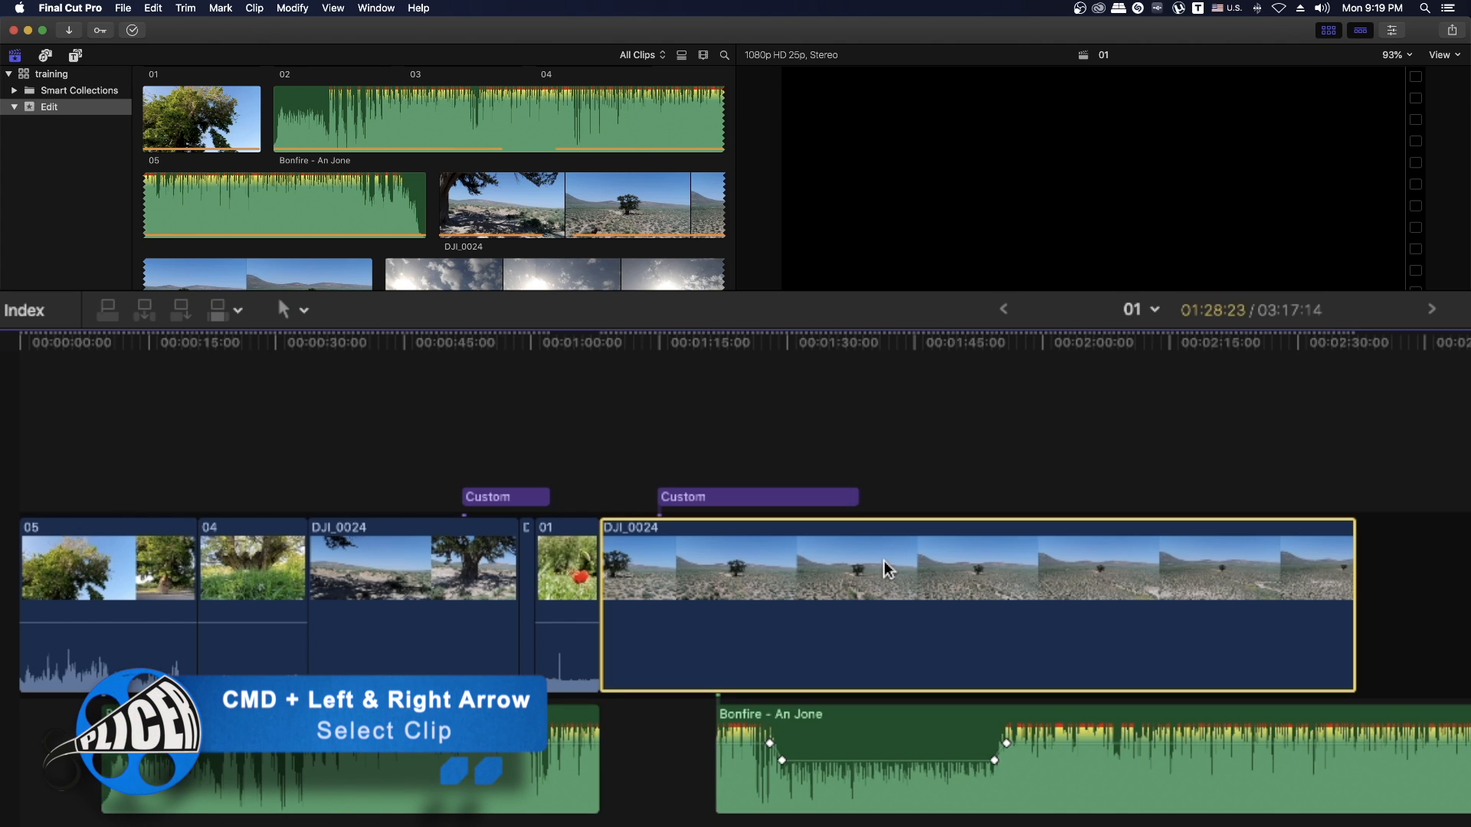
pyautogui.press('super+Left')
pyautogui.press('super+Left')
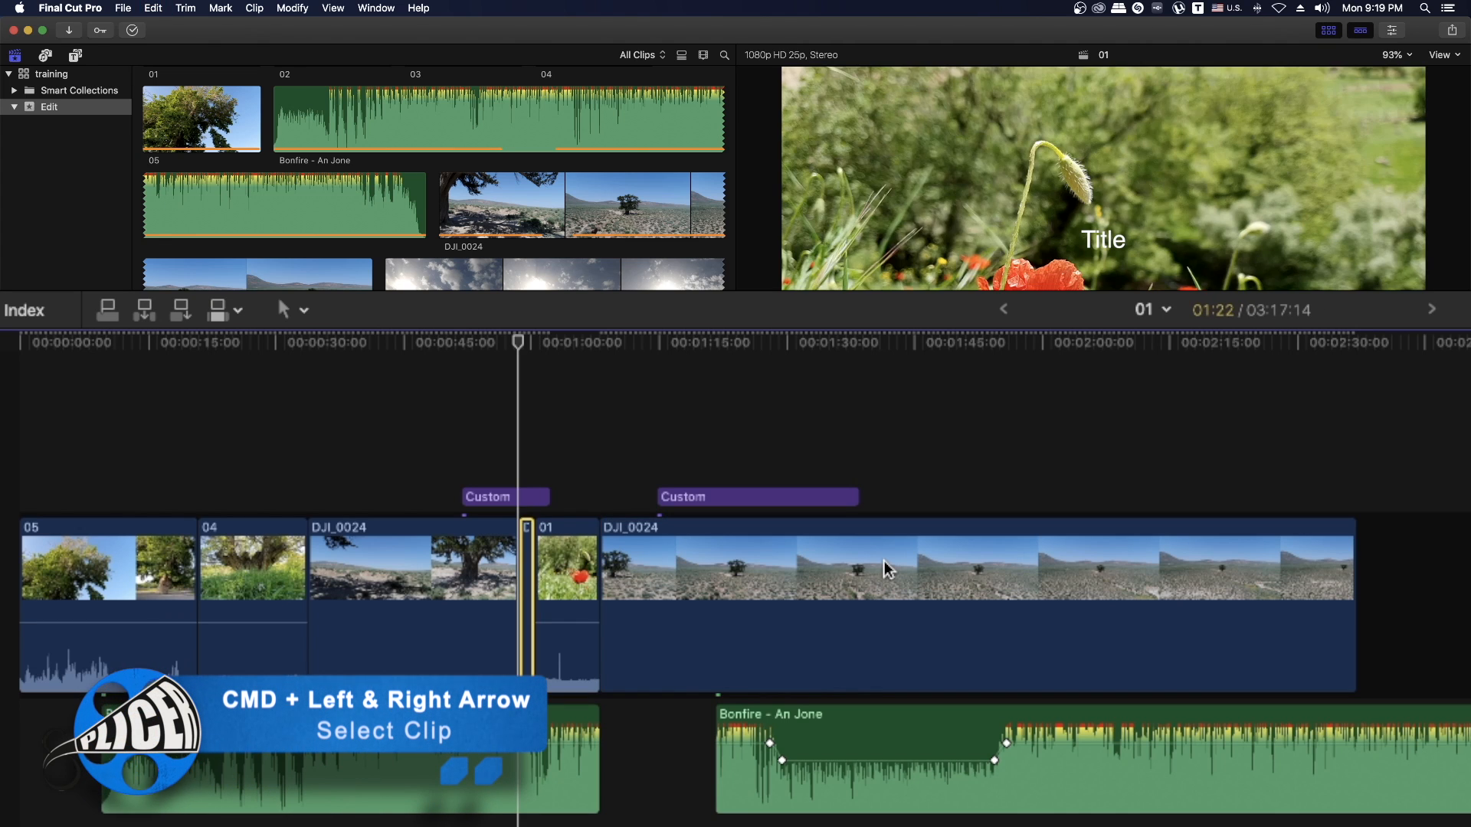
pyautogui.press('super+Left')
pyautogui.press('super+Left')
pyautogui.press('super+Left')
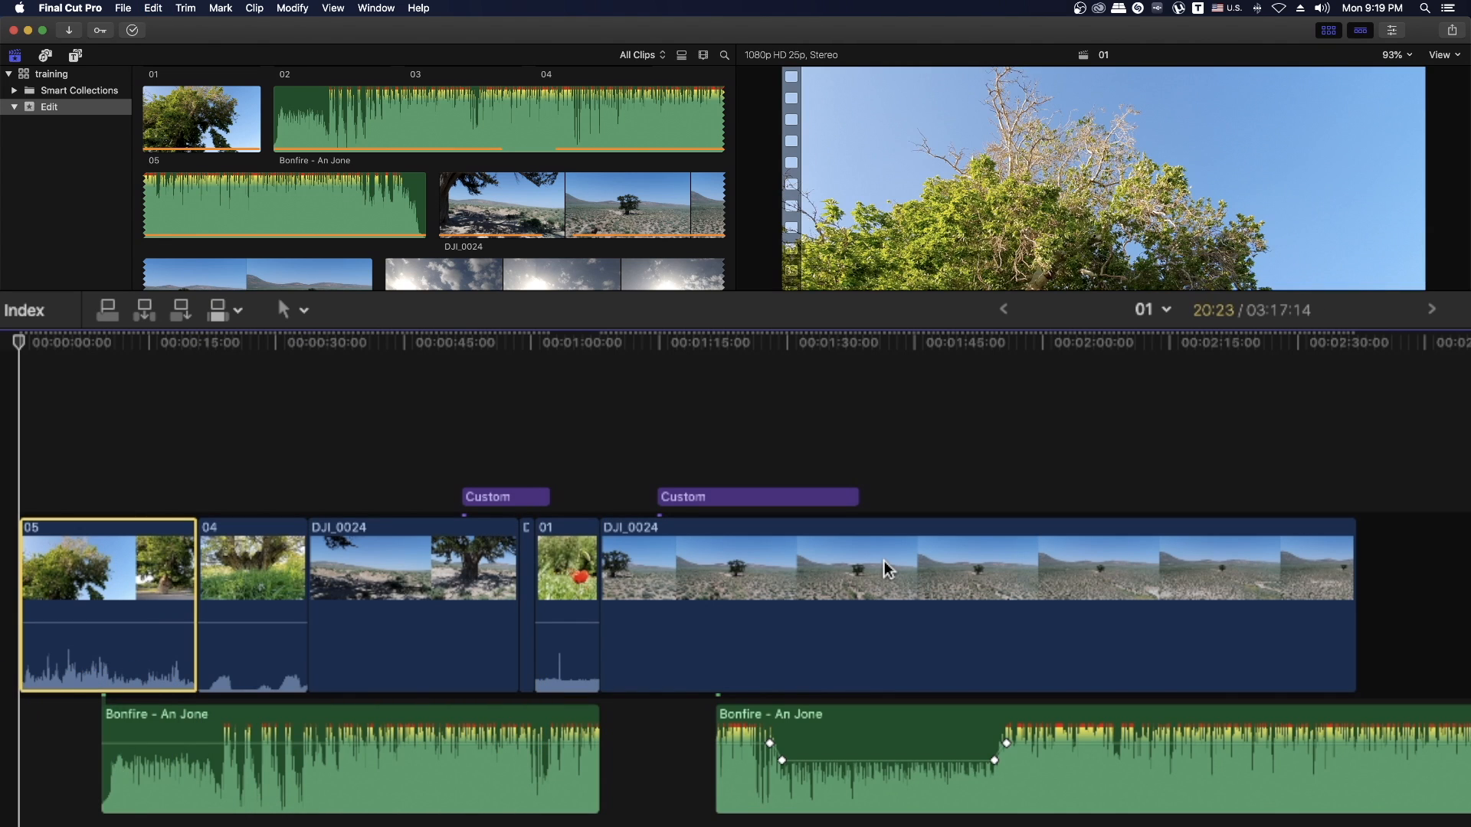
# Move the selection forward from clip 05 to the short DJI_0024 piece, and on to the second Bonfire - An Jone audio clip below.
pyautogui.press('super+Right')
pyautogui.press('super+Right')
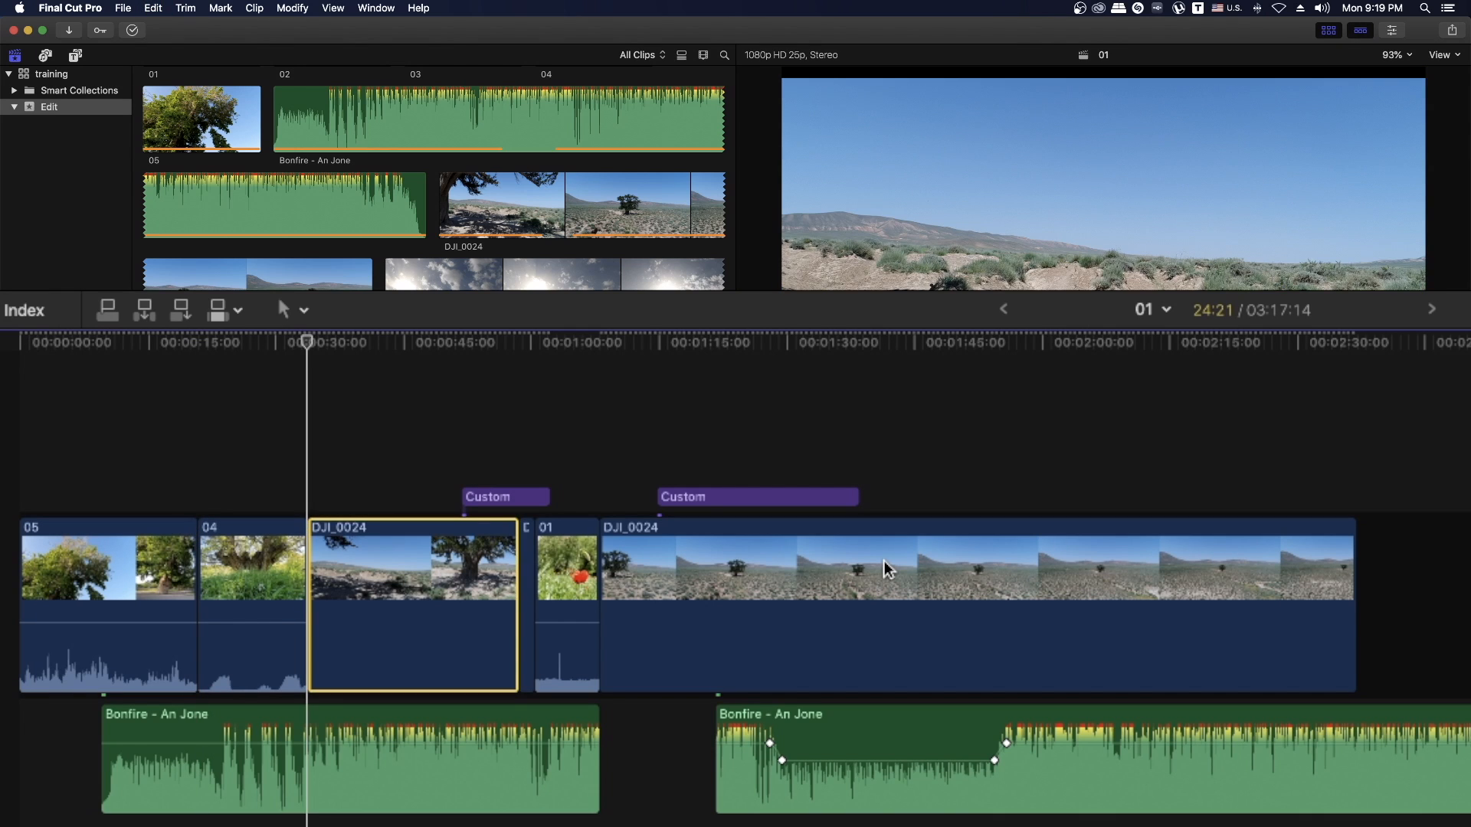
pyautogui.press('super+Right')
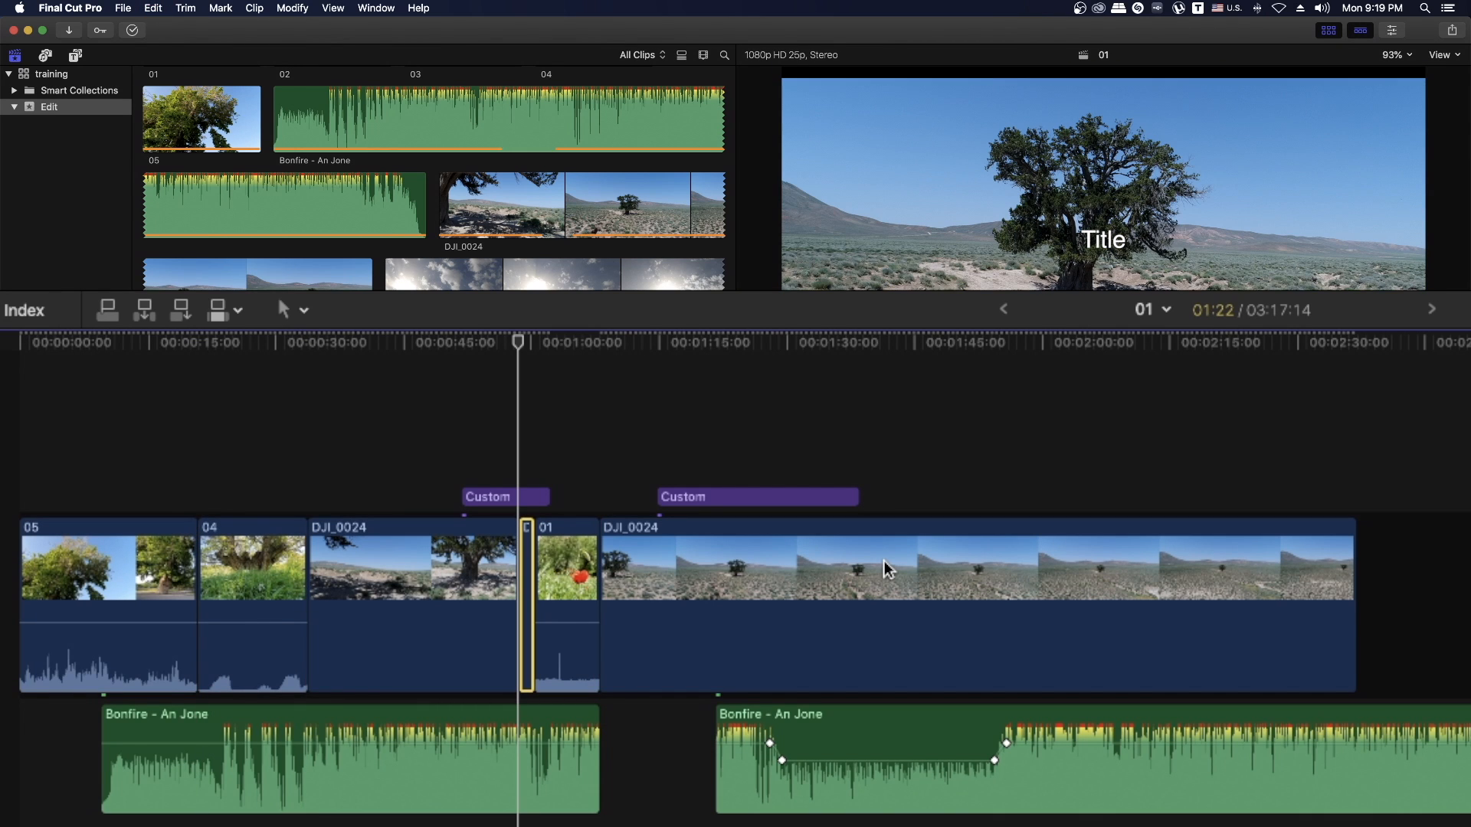
pyautogui.press('super+Down')
pyautogui.press('super+Right')
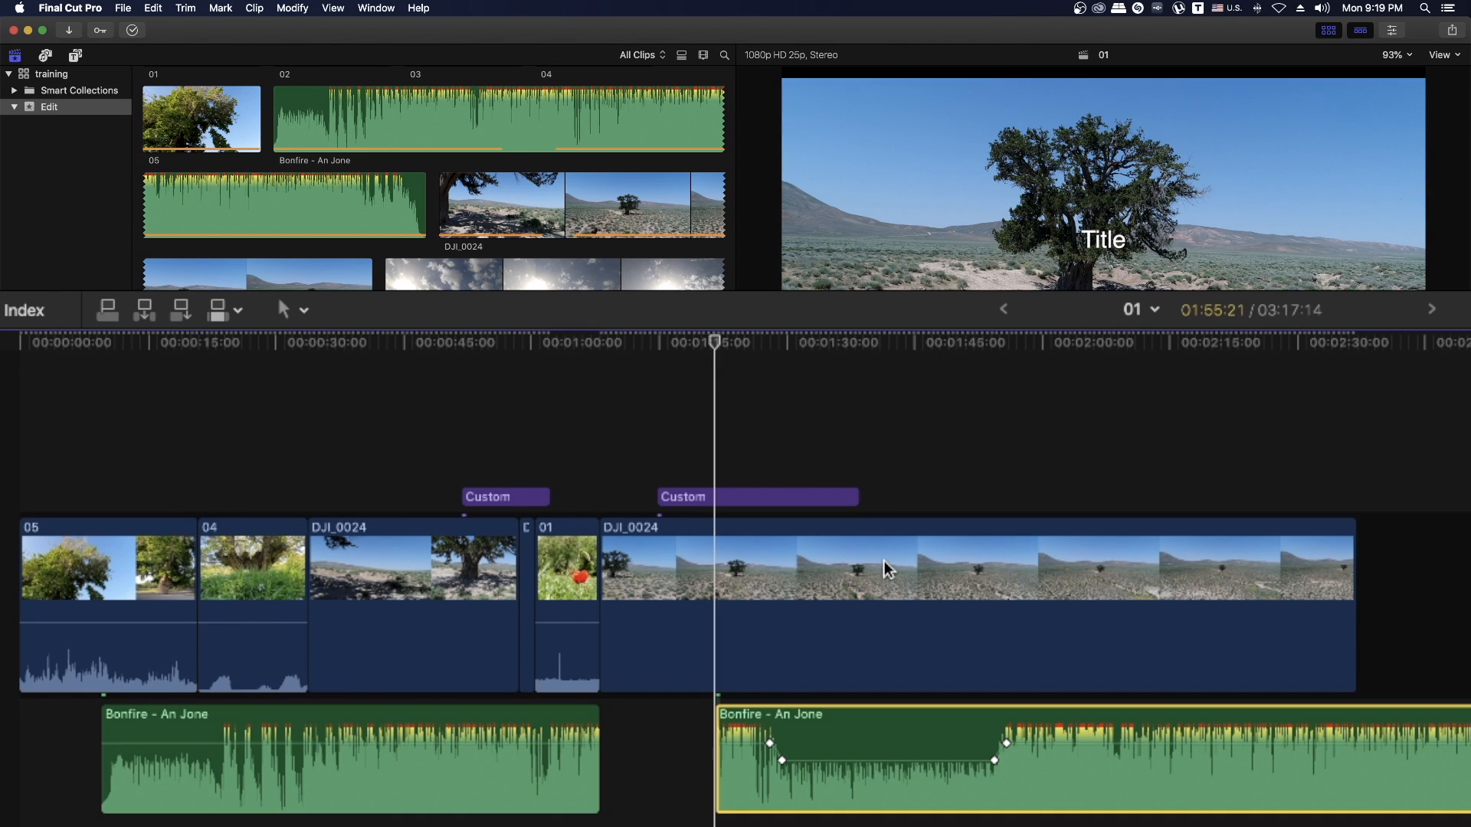
# Return the selection to the main storyline, step it back to clip 05 and forward again by three clips.
pyautogui.press('super+Up')
pyautogui.press('super+Left')
pyautogui.press('super+Left')
pyautogui.press('super+Left')
pyautogui.press('super+Left')
pyautogui.press('super+Left')
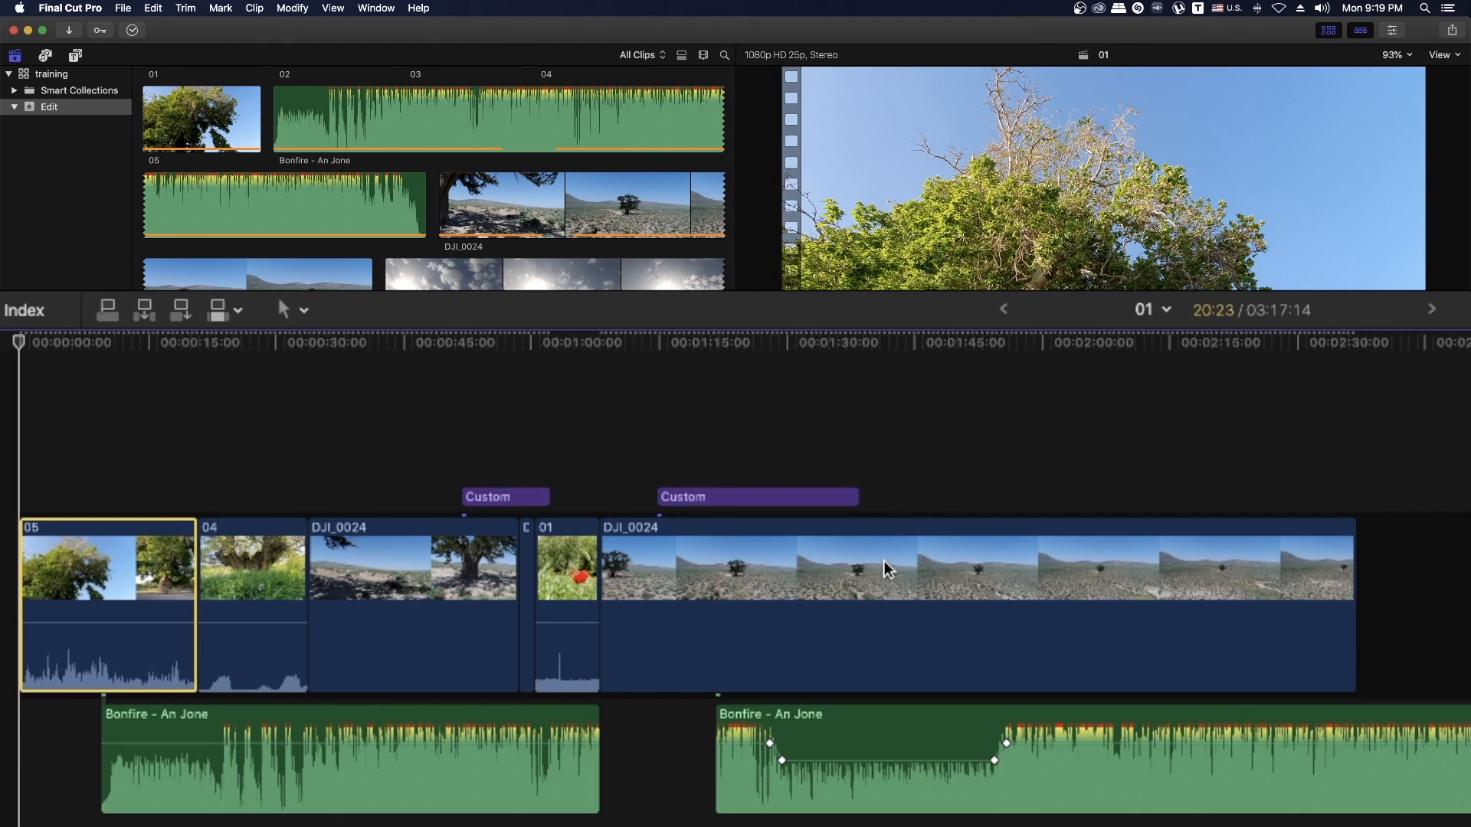
pyautogui.press('super+Right')
pyautogui.press('super+Right')
pyautogui.press('super+Right')
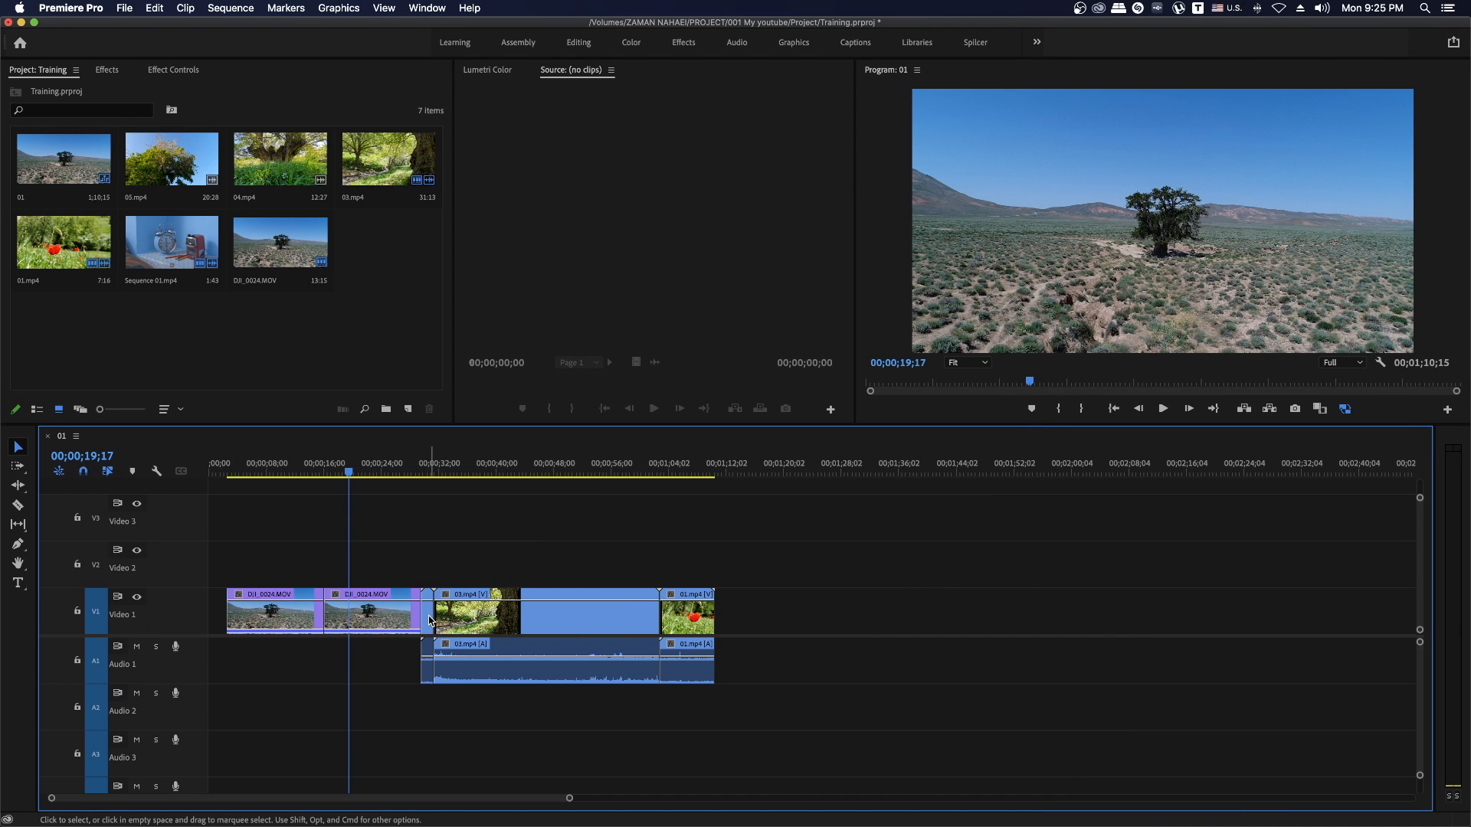
# In Premiere Pro, move the short clip before 03.mp4 to between 03.mp4 and 01.mp4, and undo the move.
pyautogui.moveTo(429, 619); pyautogui.dragTo(584, 623)
pyautogui.moveTo(912, 659); pyautogui.dragTo(1056, 663)
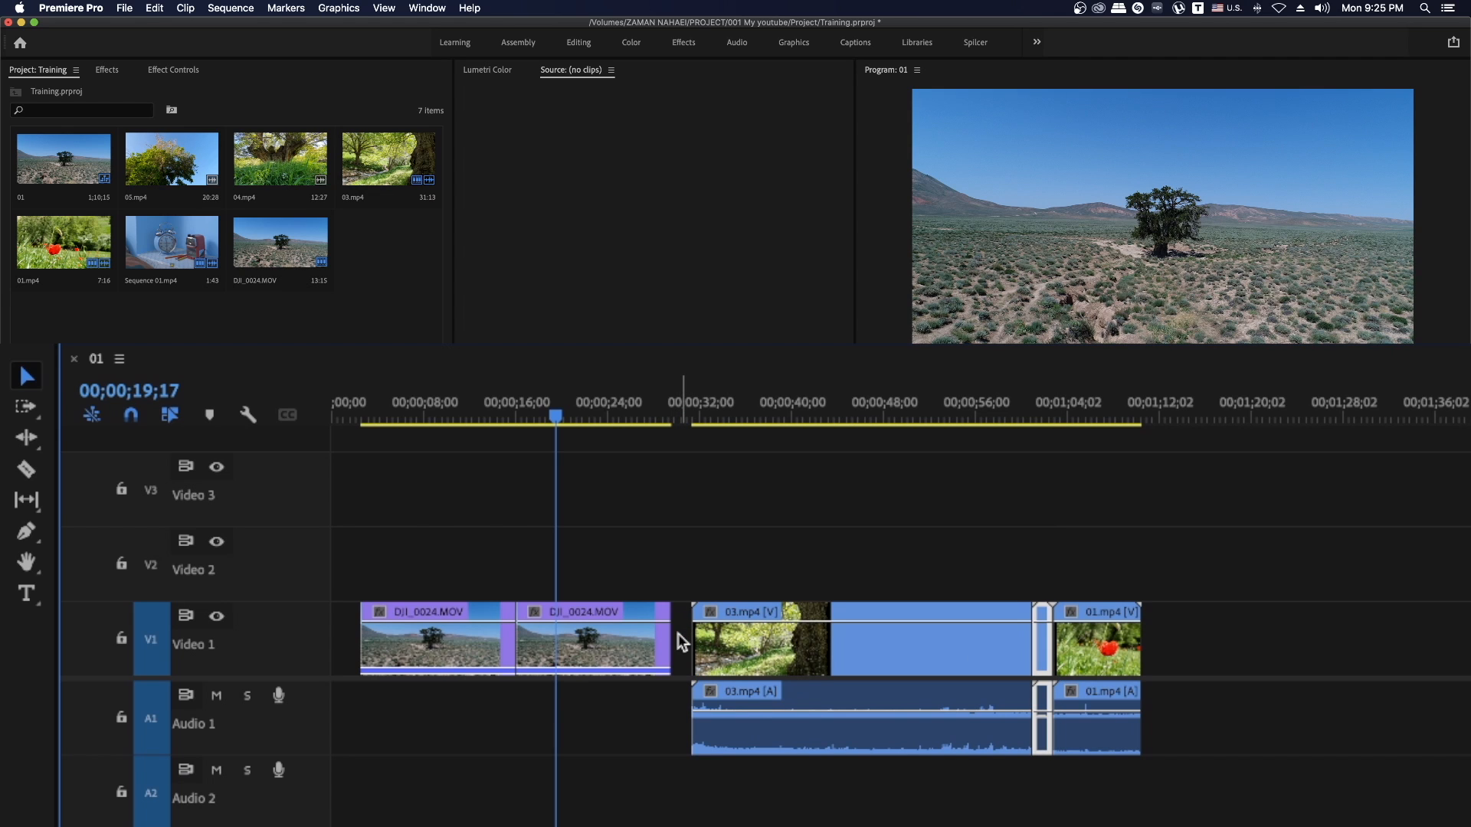
pyautogui.press('super+z')
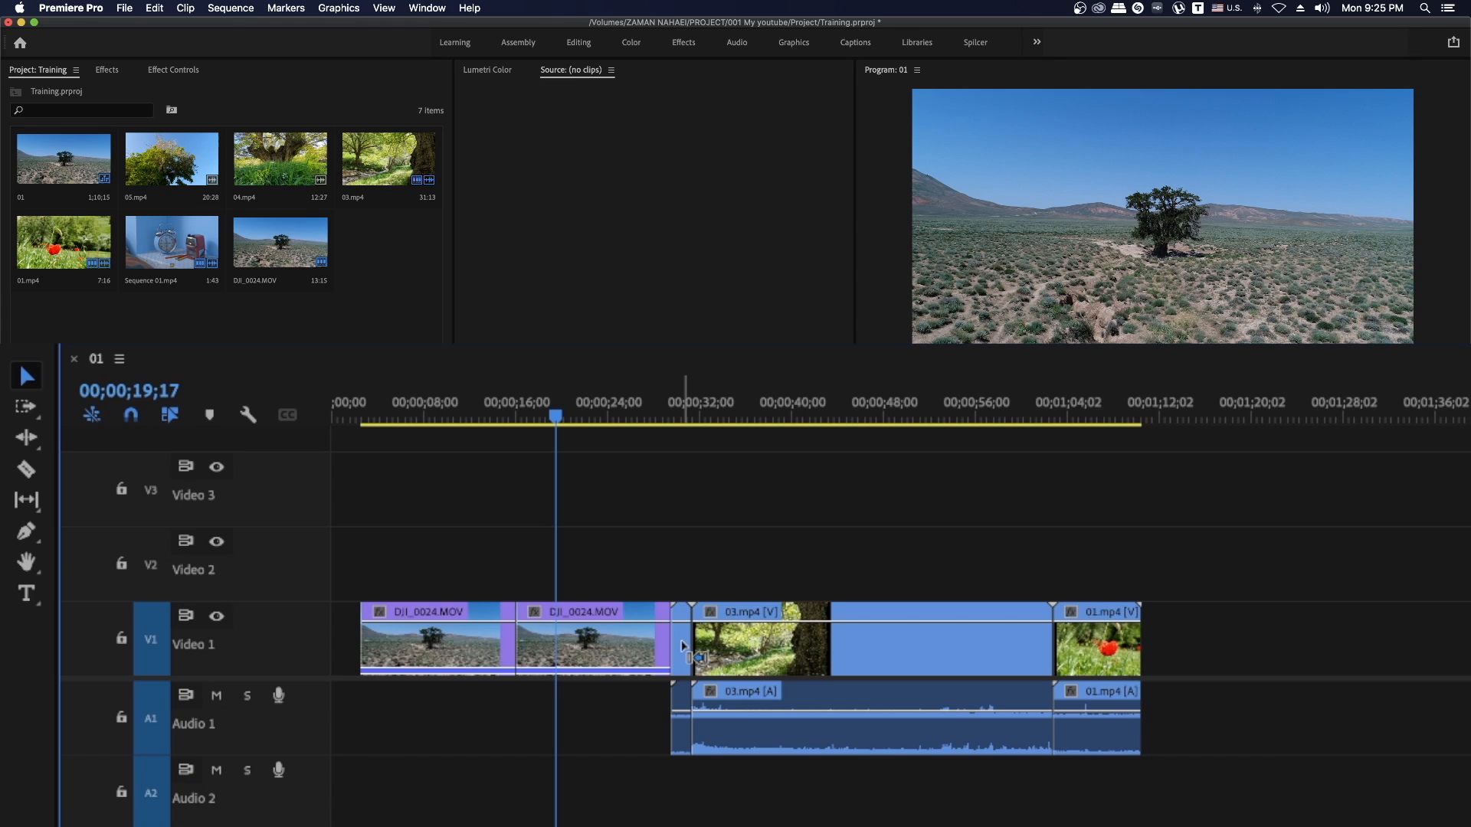
# Move the short clip before 03.mp4 to between 03.mp4 and 01.mp4, and ripple-trim about 5 seconds off the start of 03.mp4.
pyautogui.moveTo(684, 646); pyautogui.dragTo(1069, 655)
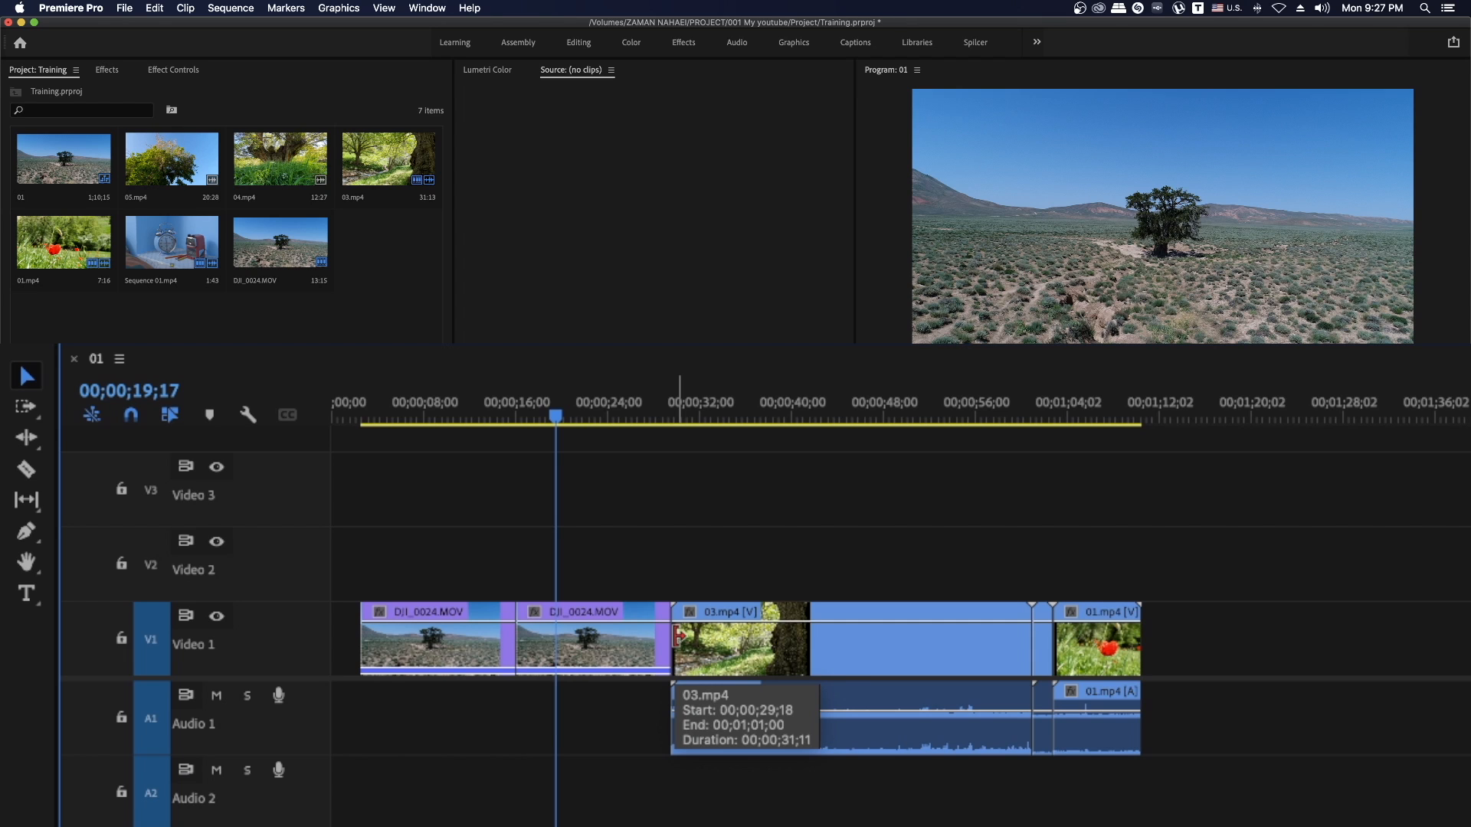
pyautogui.moveTo(677, 636); pyautogui.dragTo(734, 638)
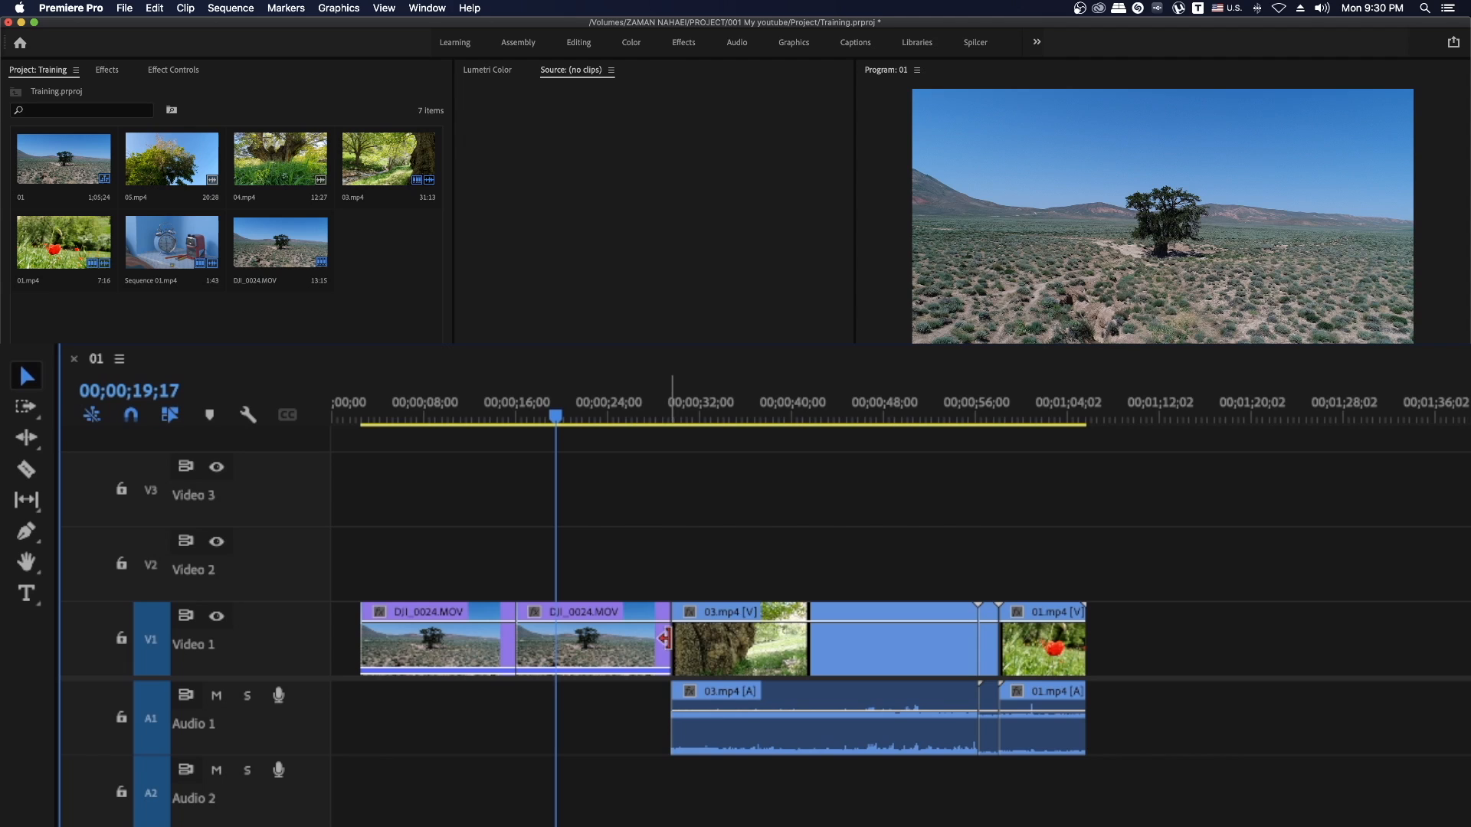
# With the Track Select Forward Tool, select every clip from 03.mp4 onward, and extend the selection to start at the second DJI_0024.MOV clip.
pyautogui.click(25, 407)
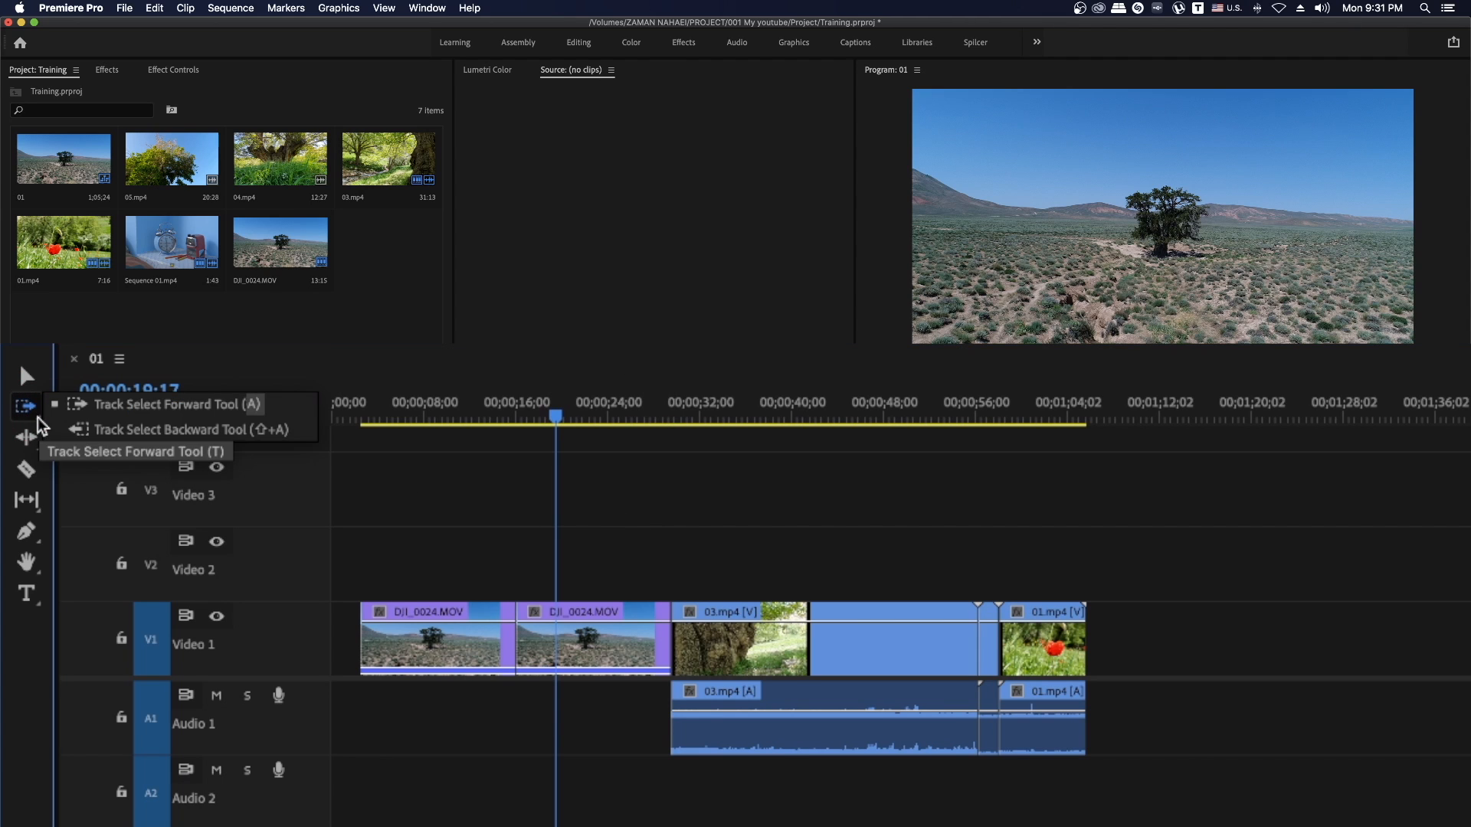
pyautogui.click(98, 405)
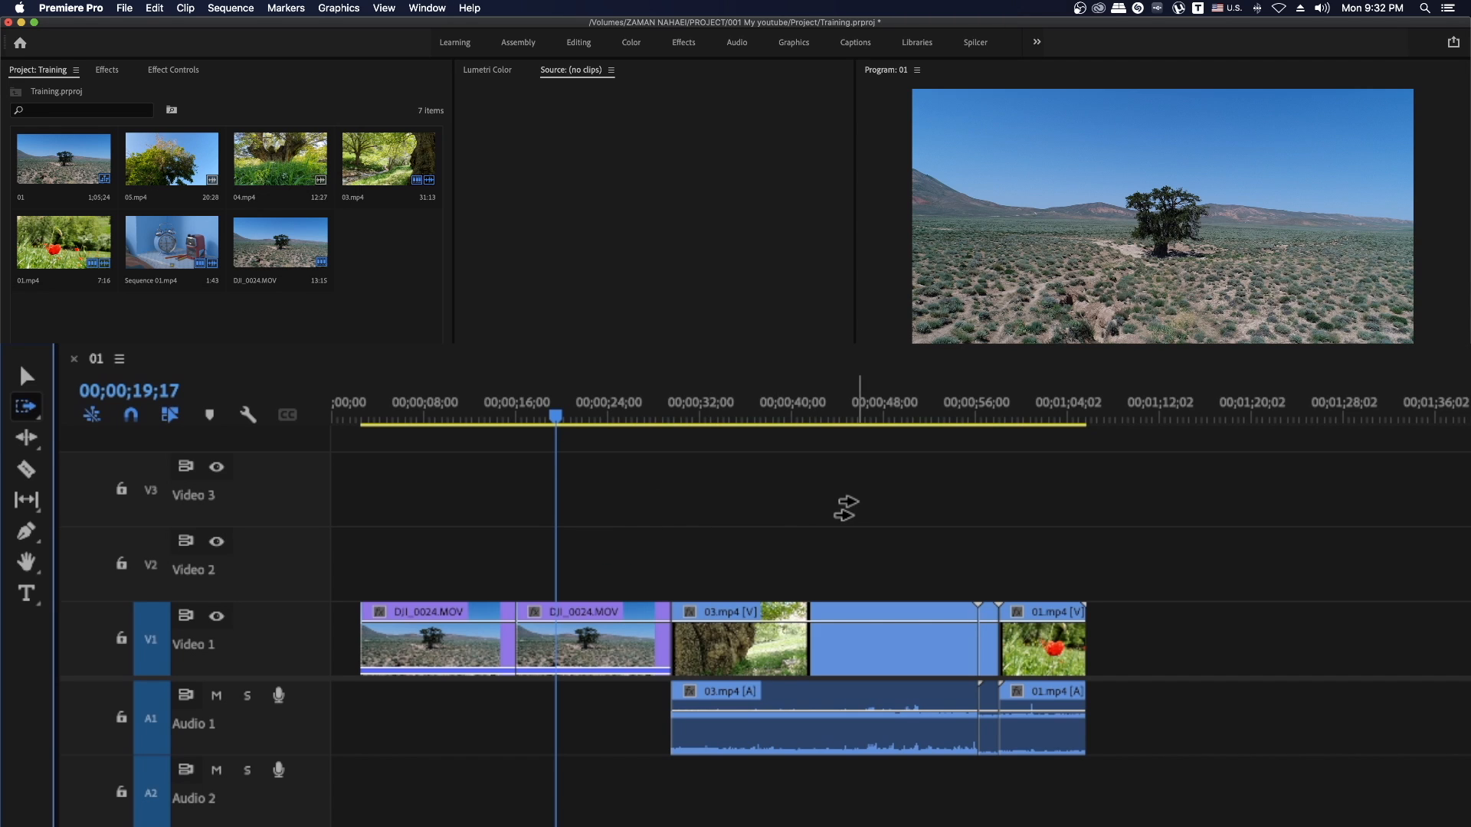
pyautogui.click(846, 508)
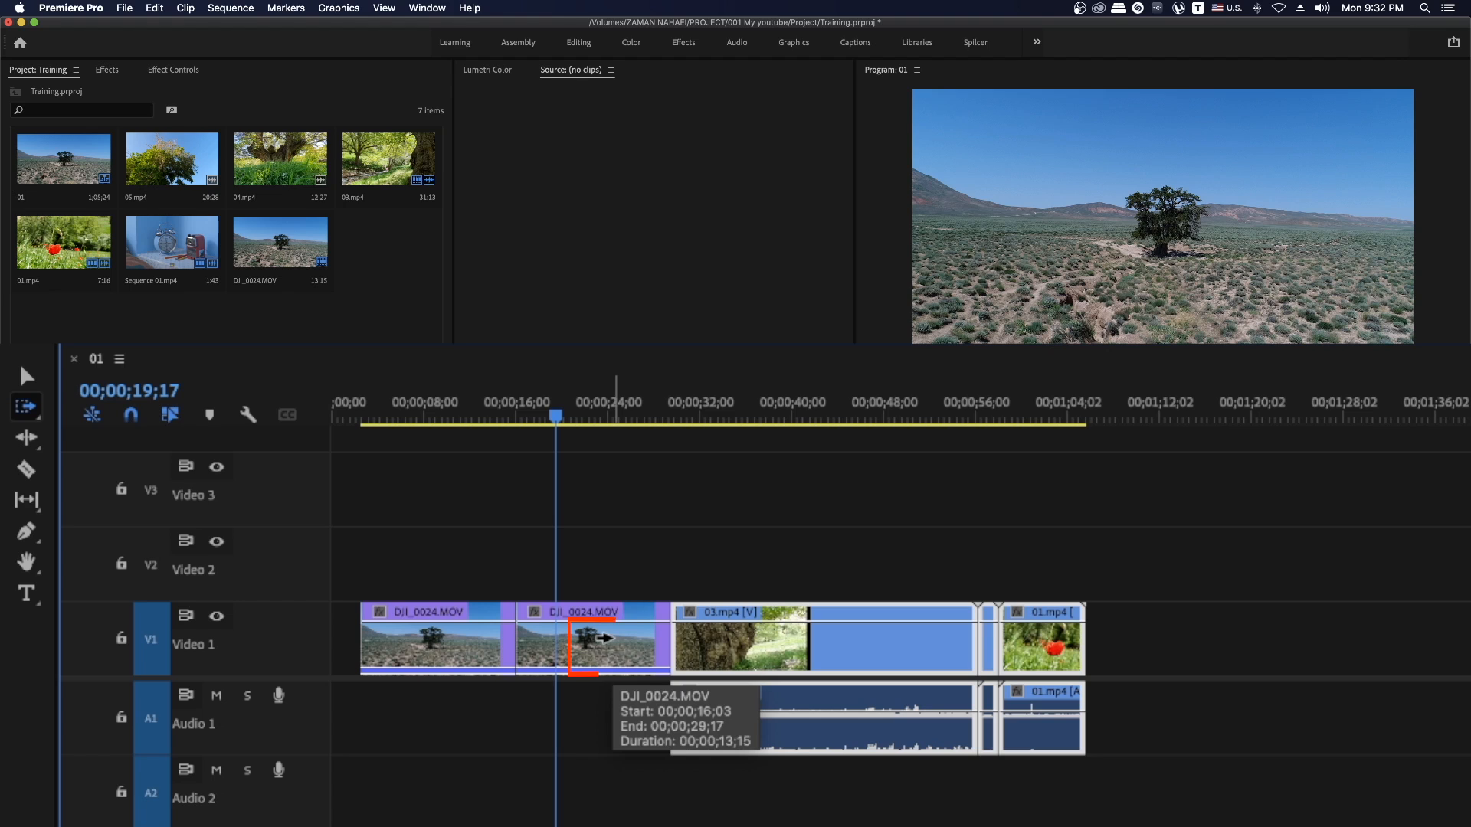
pyautogui.click(606, 640)
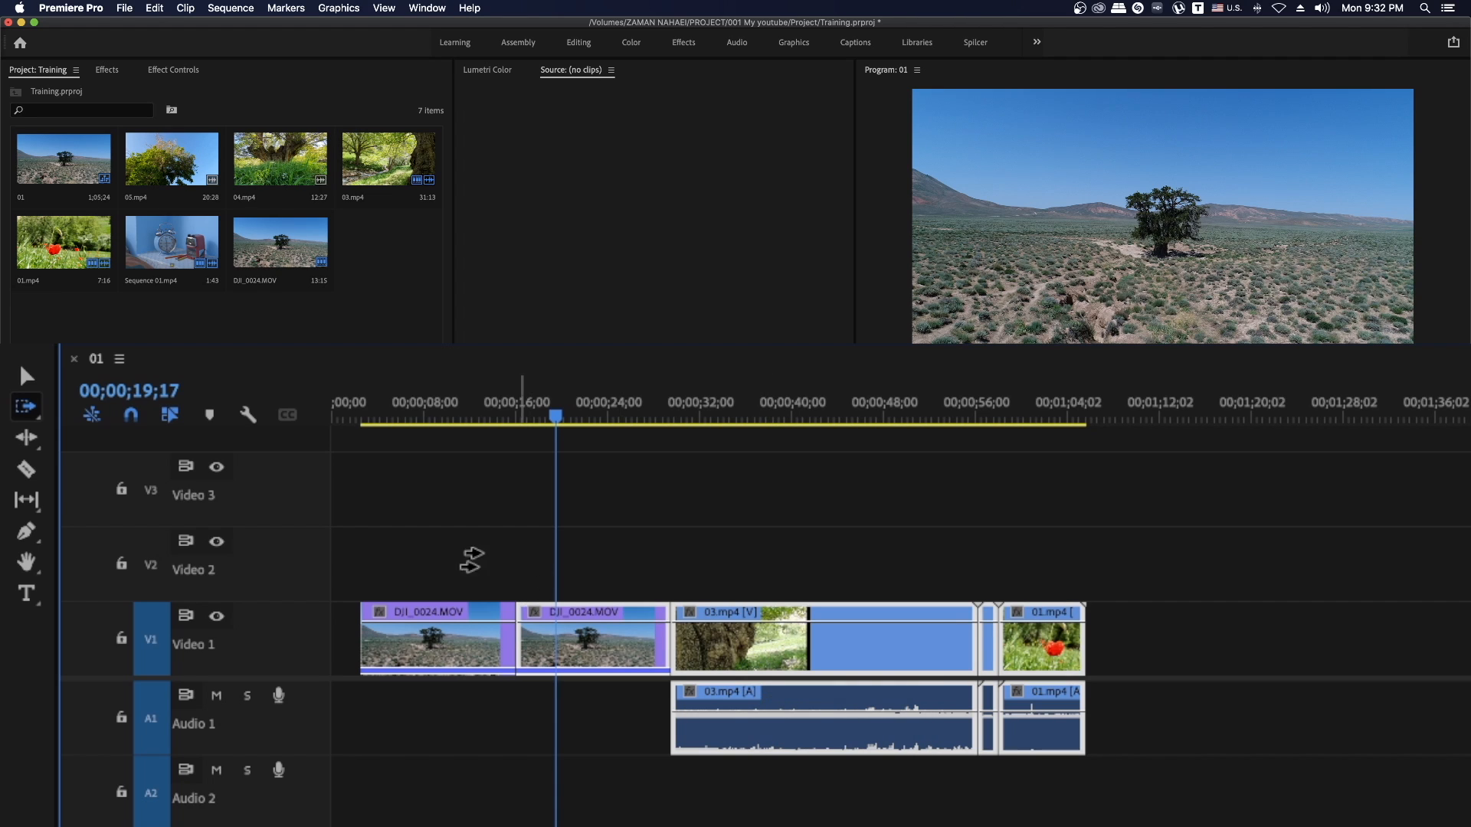
# Turn off Linked Selection and select all Video 1 clips from the first DJI_0024.MOV forward, without their audio.
pyautogui.click(170, 415)
pyautogui.click(458, 638)
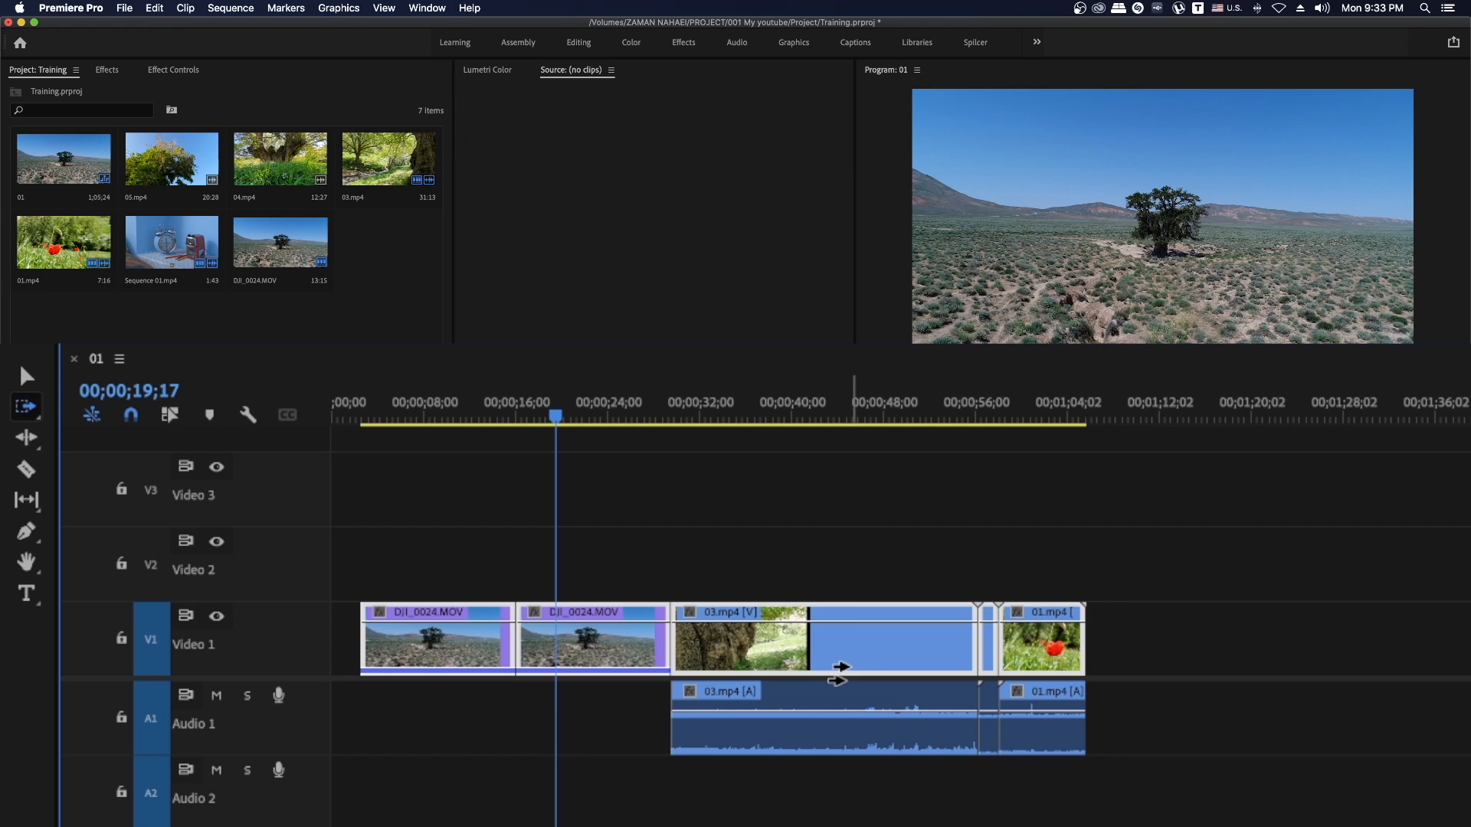
# With the Track Select Backward Tool, select 03.mp4 and all the clips before it.
pyautogui.click(26, 406)
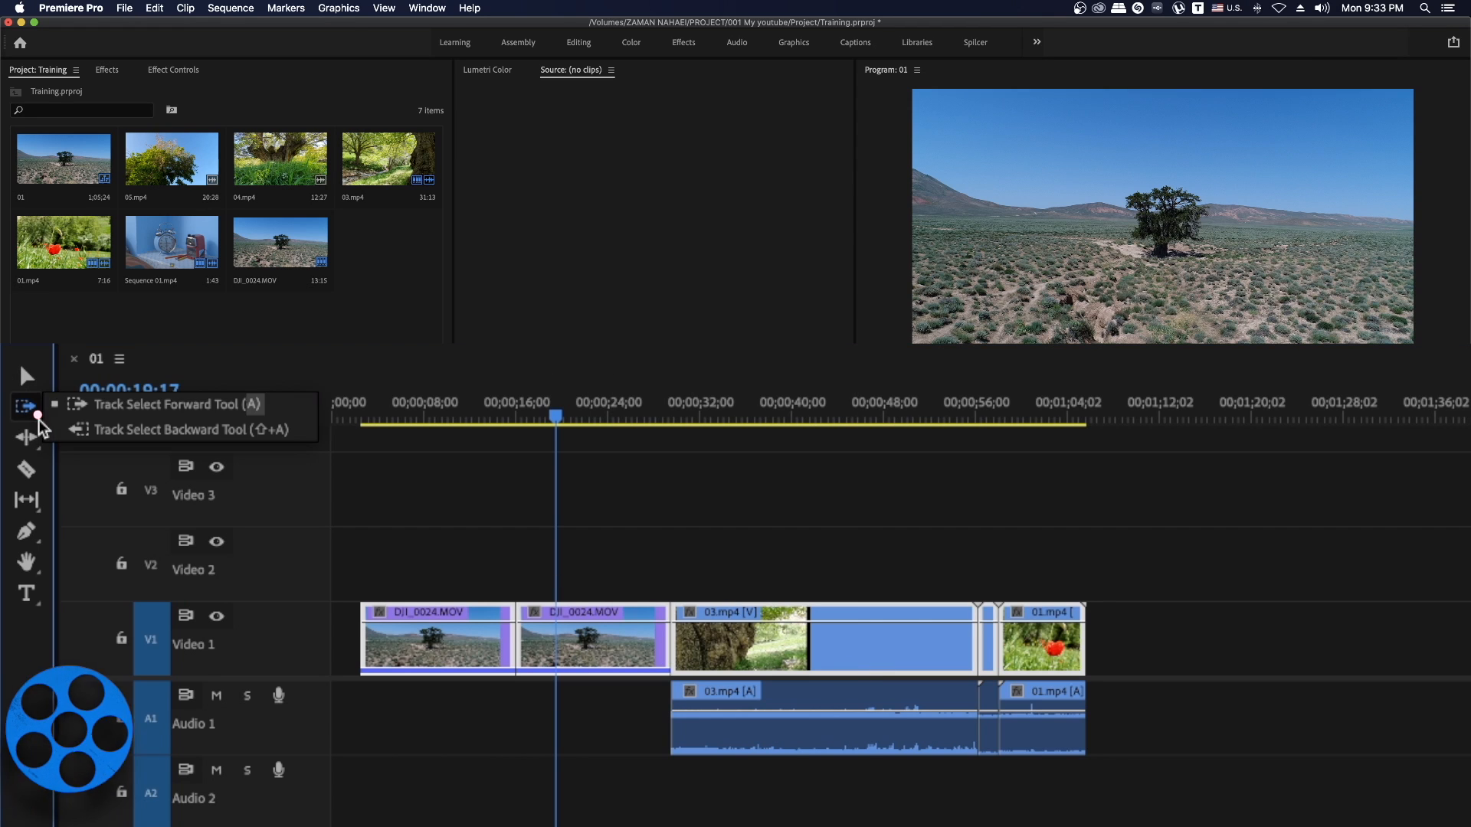
pyautogui.click(104, 431)
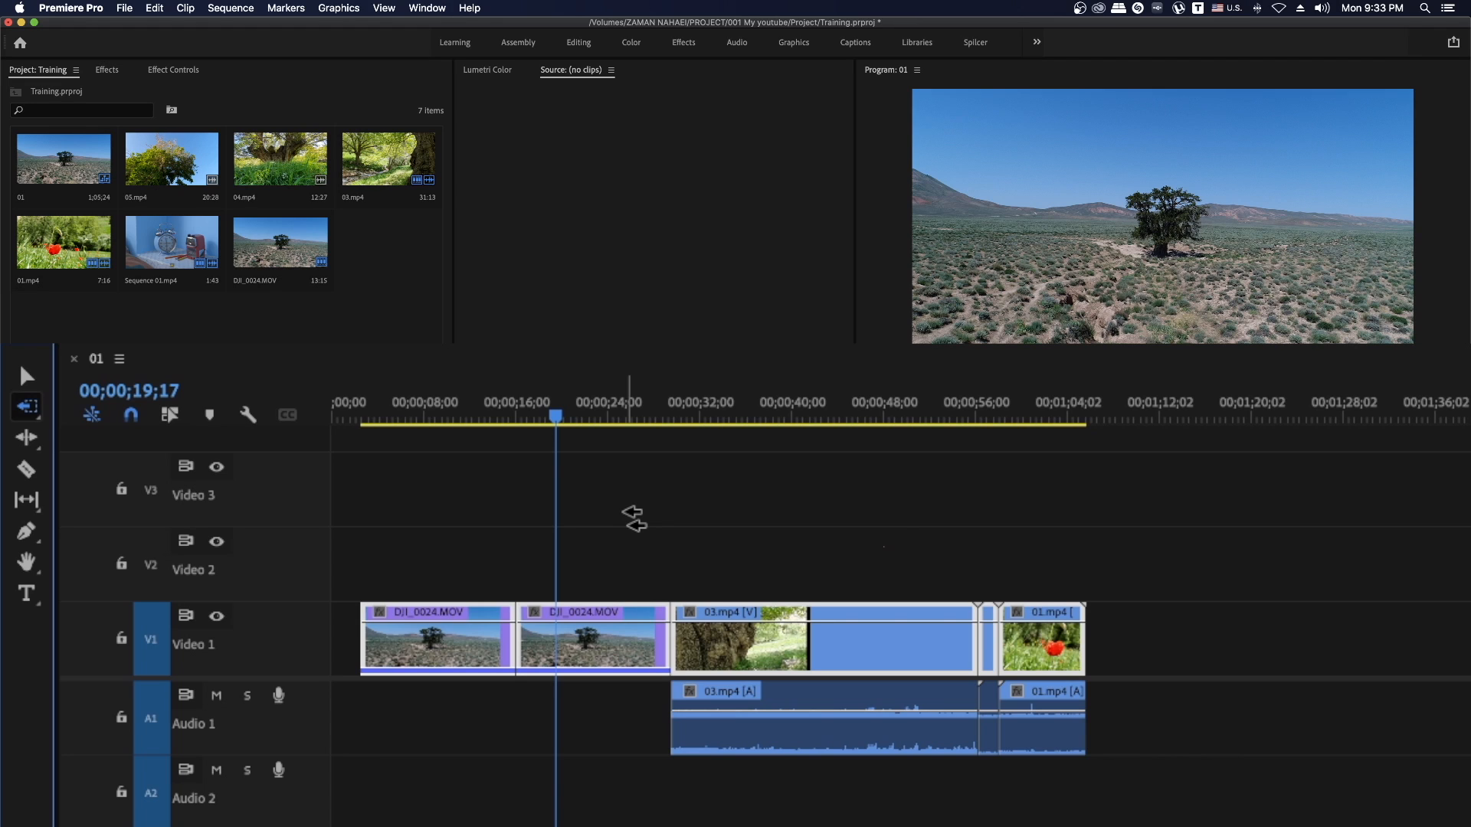
pyautogui.click(880, 549)
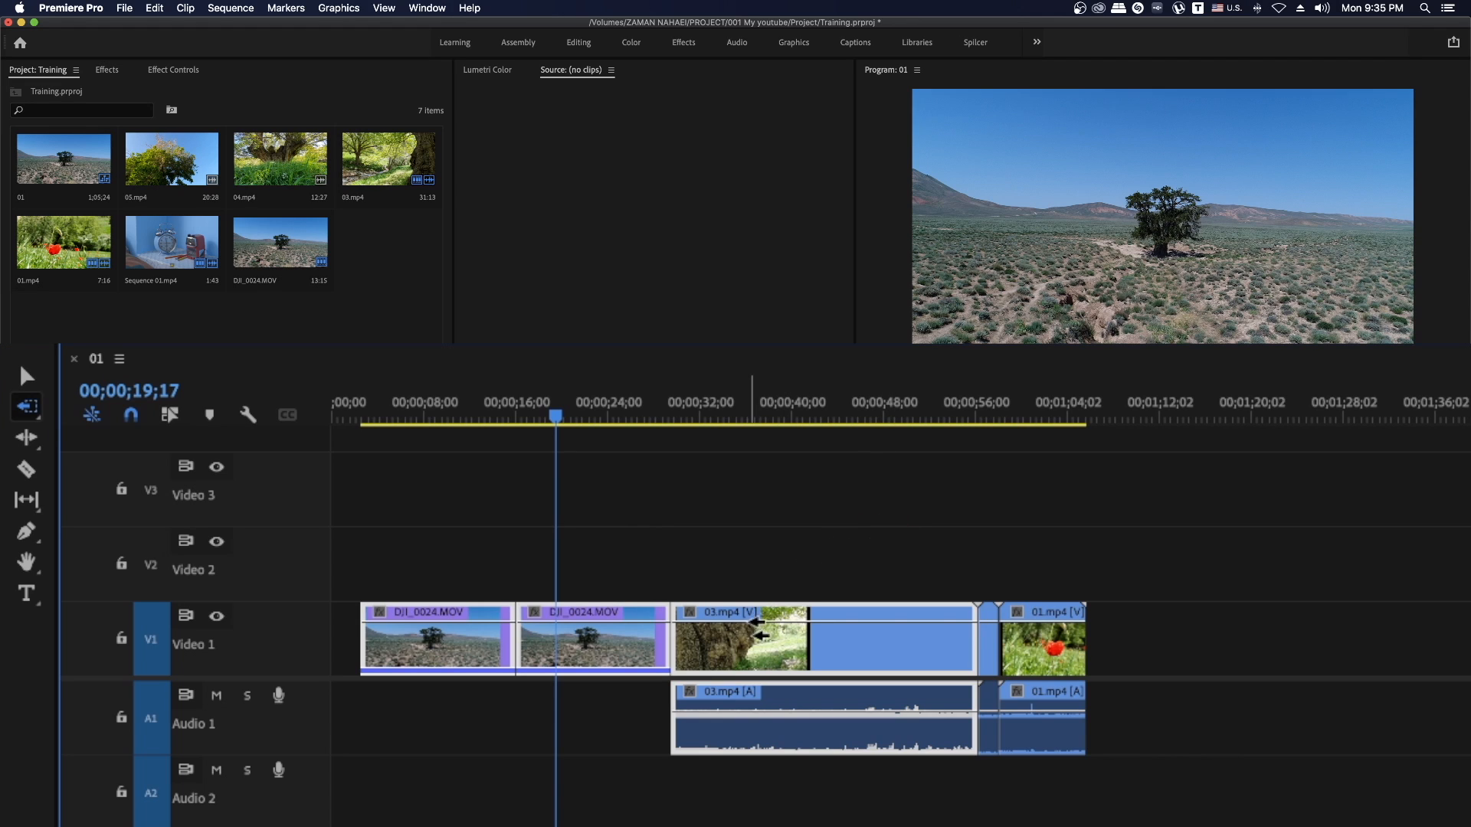
pyautogui.moveTo(741, 639)
pyautogui.mouseDown()
pyautogui.moveTo(981, 644)
pyautogui.moveTo(724, 639)
pyautogui.mouseUp()
# With clips from the second DJI_0024.MOV onward selected, use the Selection Tool to exclude 03.mp4's audio and move the rest 46;02 later.
pyautogui.press('a')
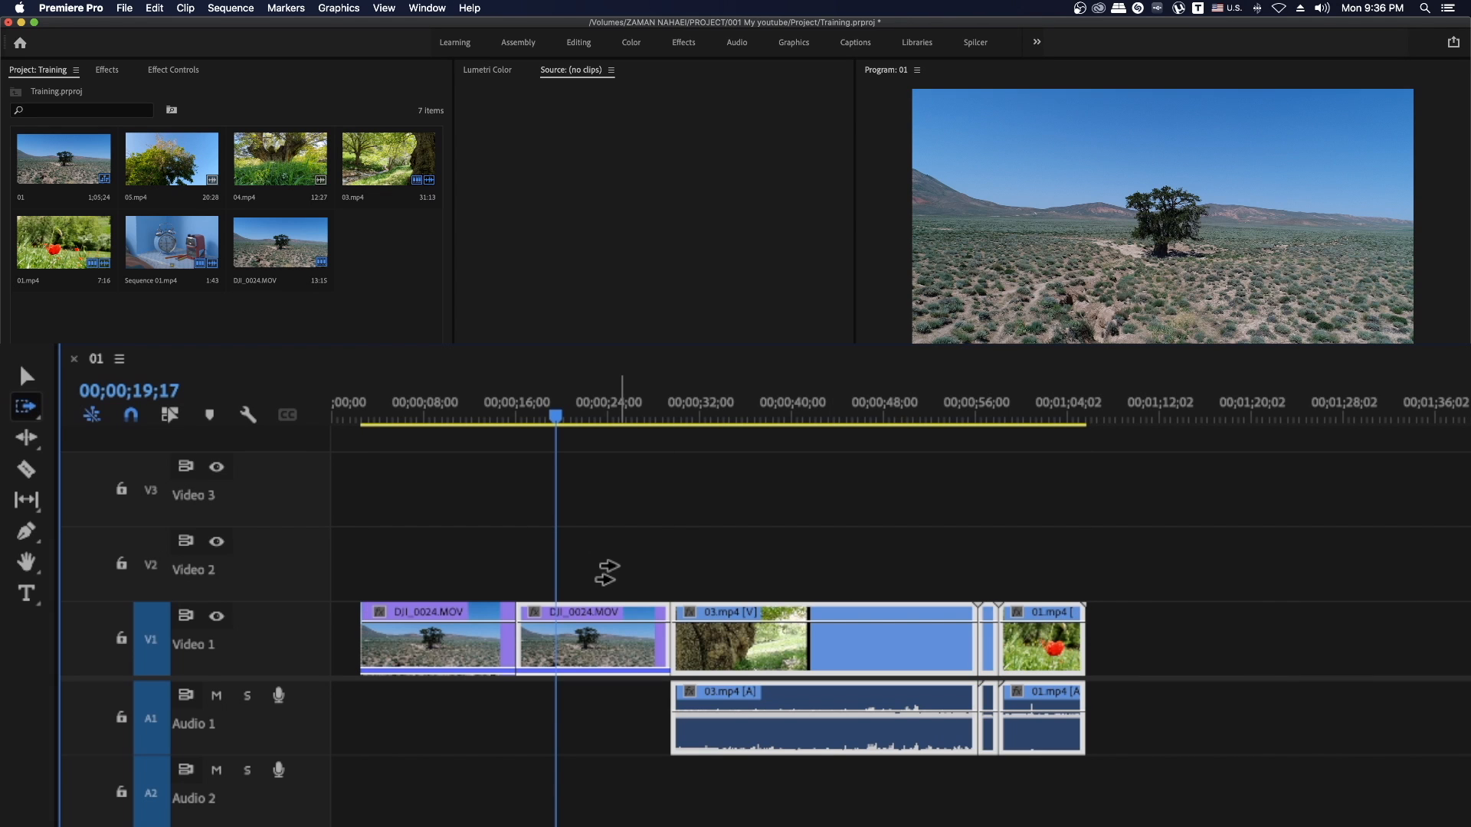
pyautogui.click(23, 377)
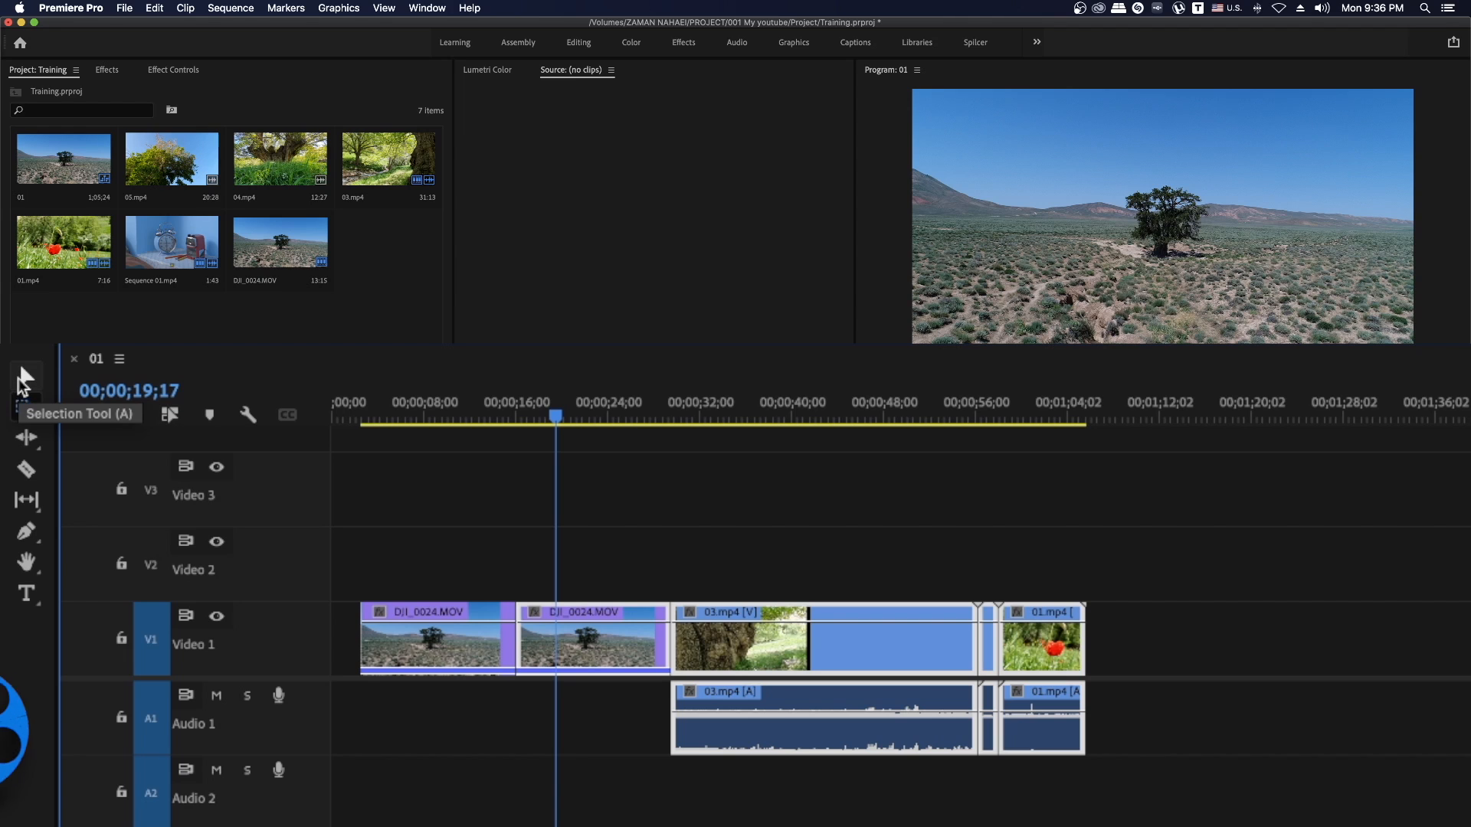
pyautogui.click(17, 379)
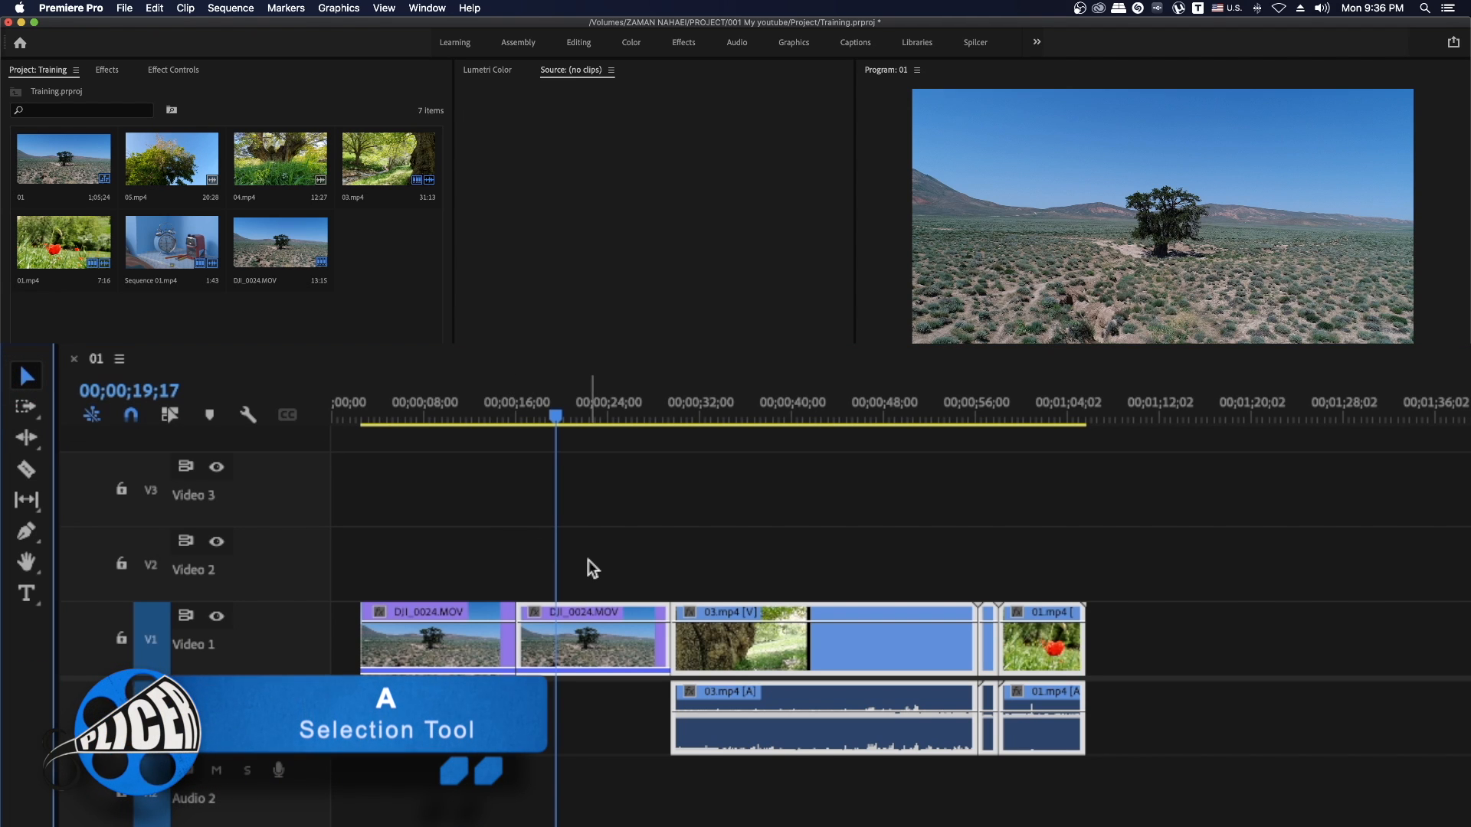
pyautogui.keyDown('shift'); pyautogui.click(734, 738); pyautogui.keyUp('shift')
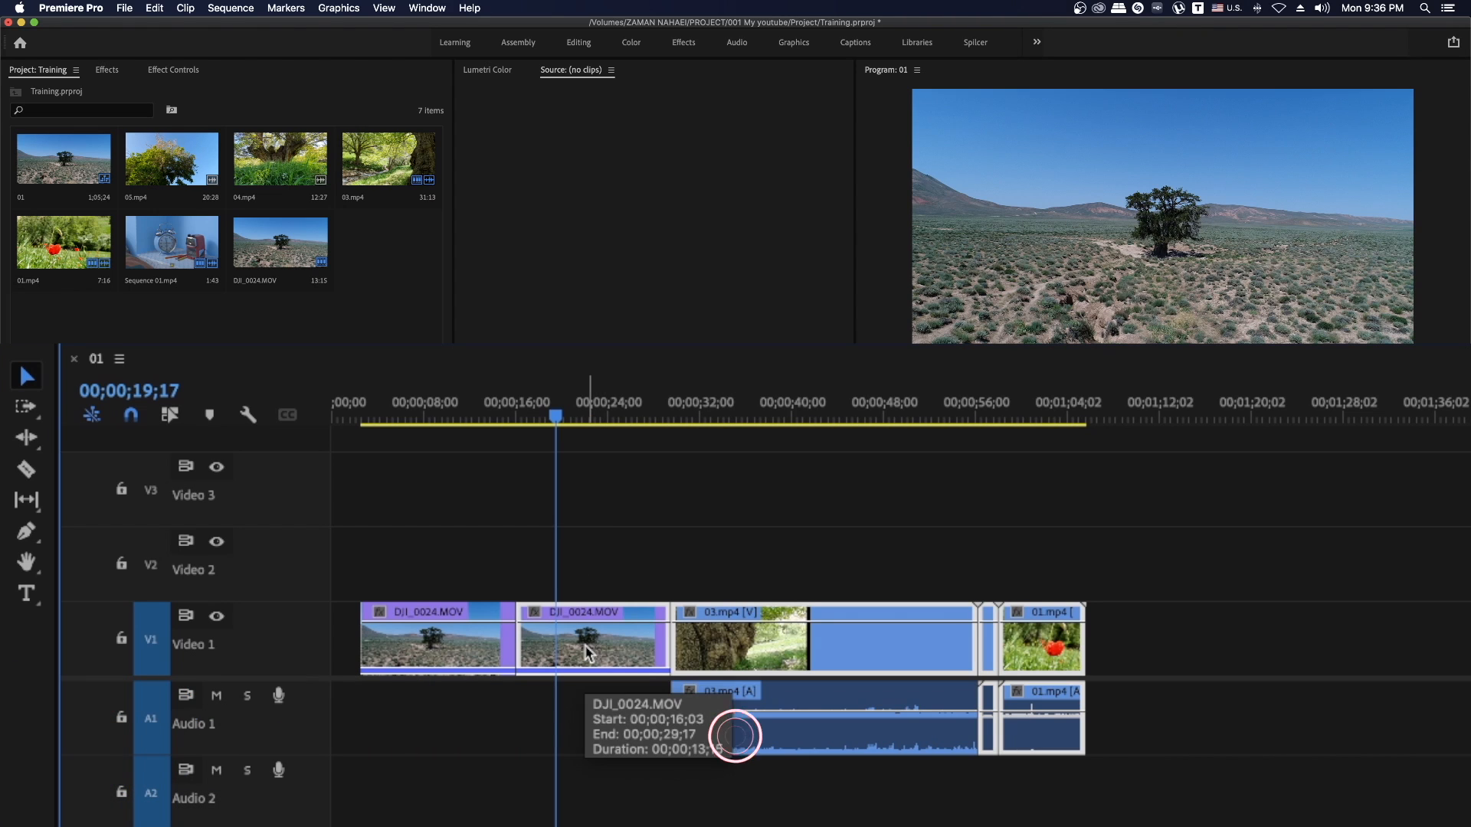
pyautogui.moveTo(587, 653); pyautogui.dragTo(1115, 667)
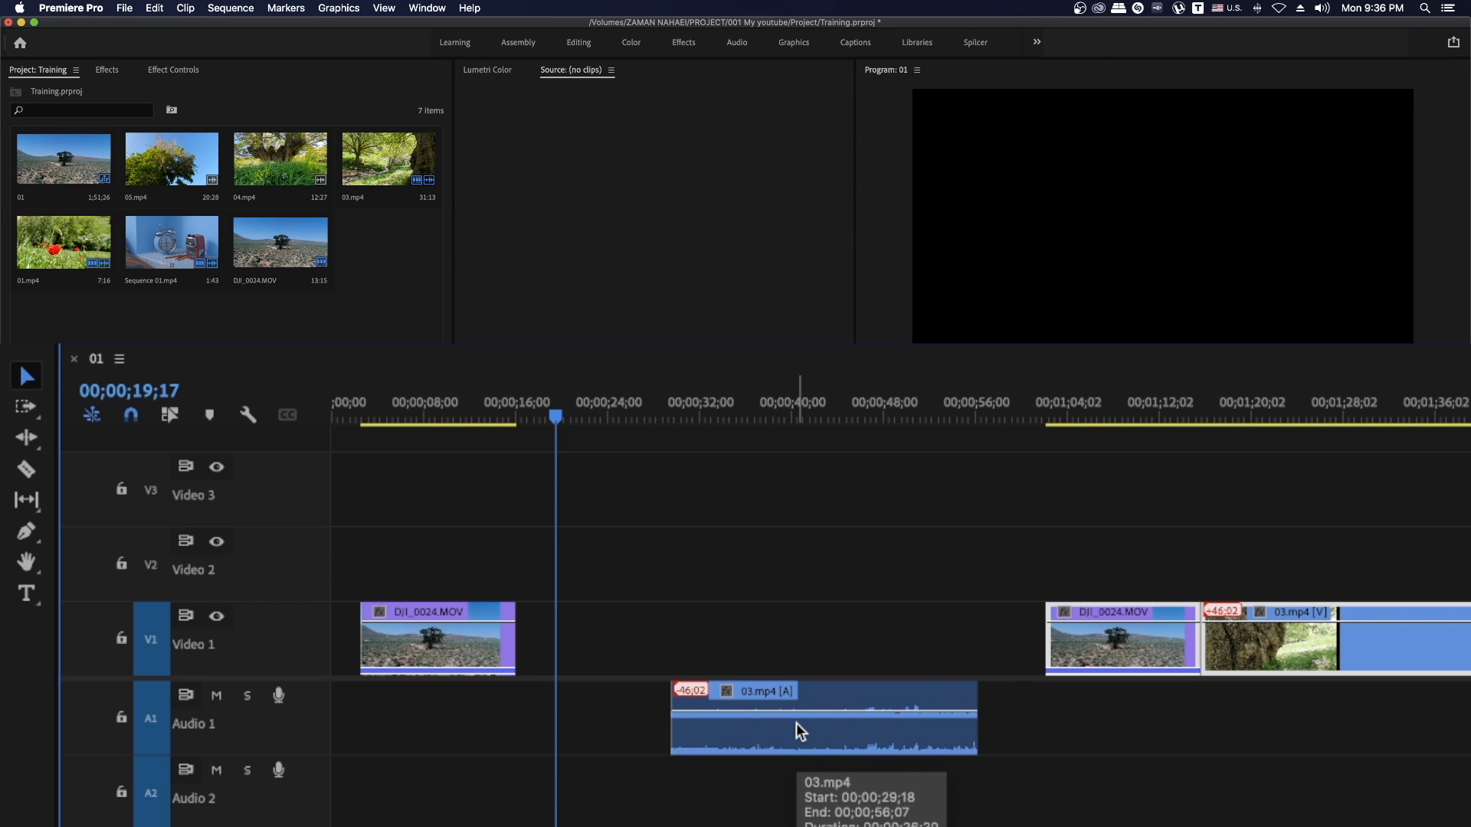
# Mark an In to Out range from the middle of the moved DJI_0024.MOV clip into 03.mp4, and lift that range.
pyautogui.click(1110, 410)
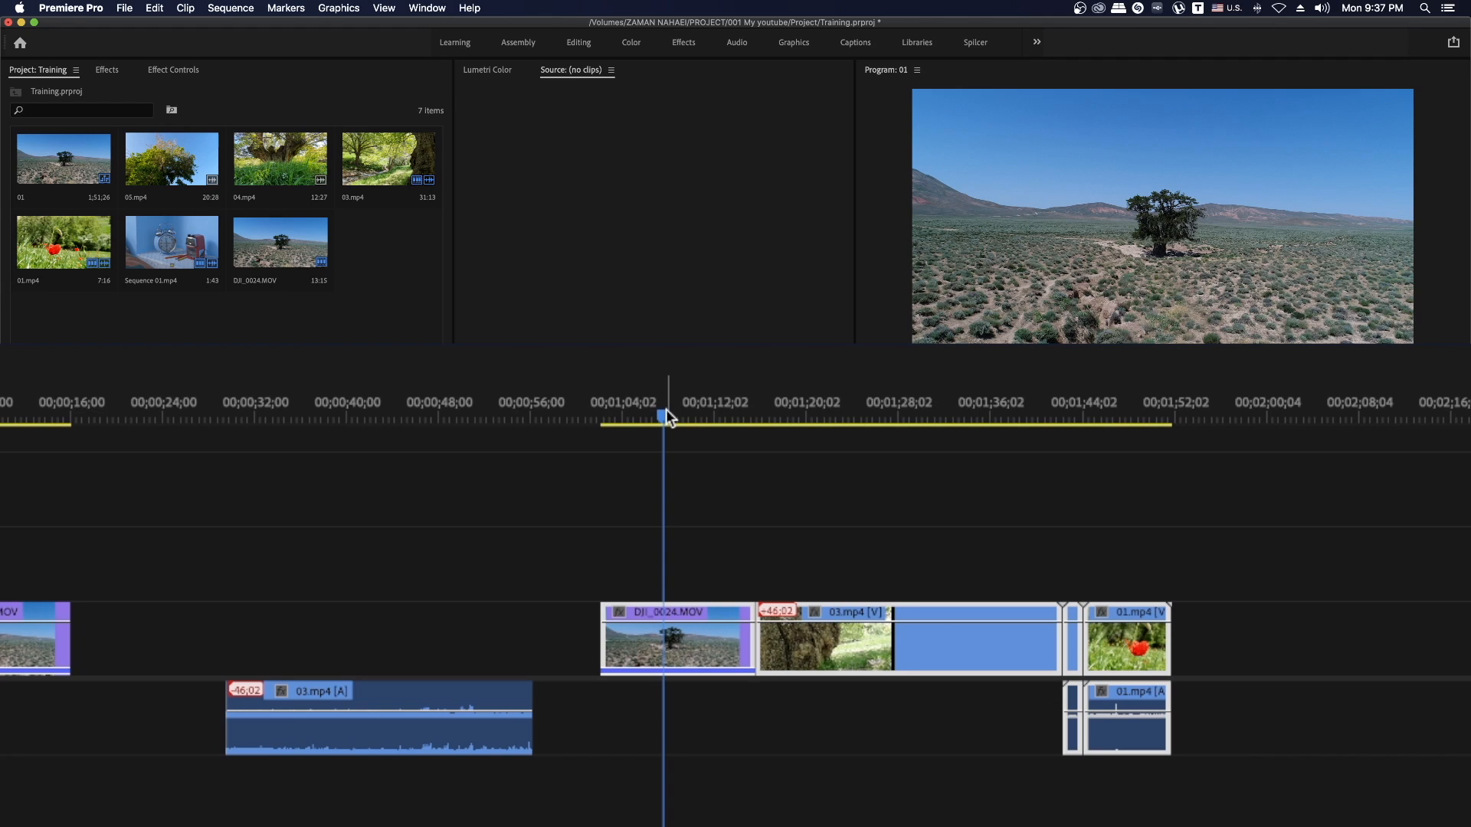
pyautogui.press('i')
pyautogui.click(928, 409)
pyautogui.press('o')
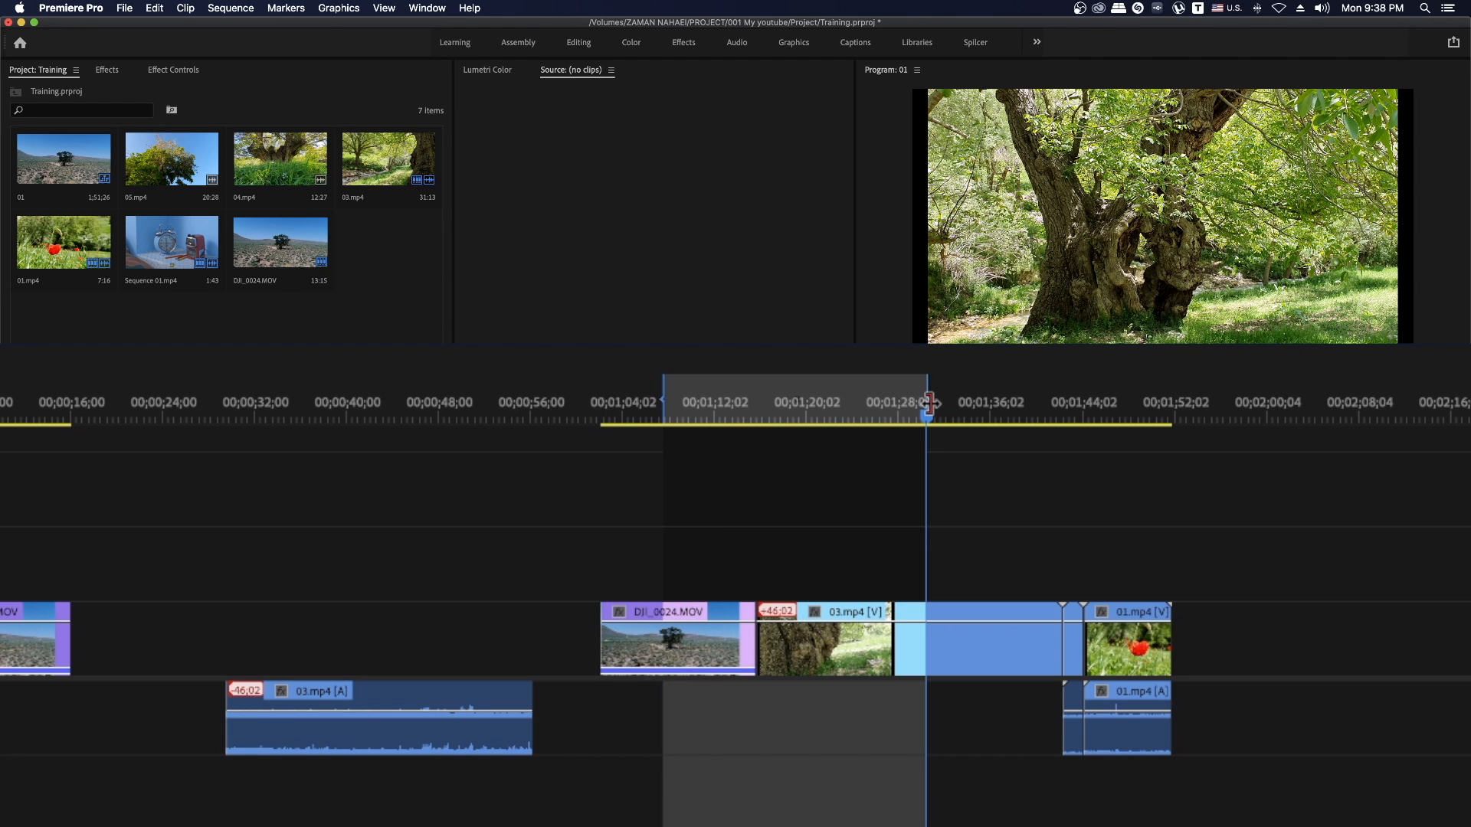
pyautogui.press(';')
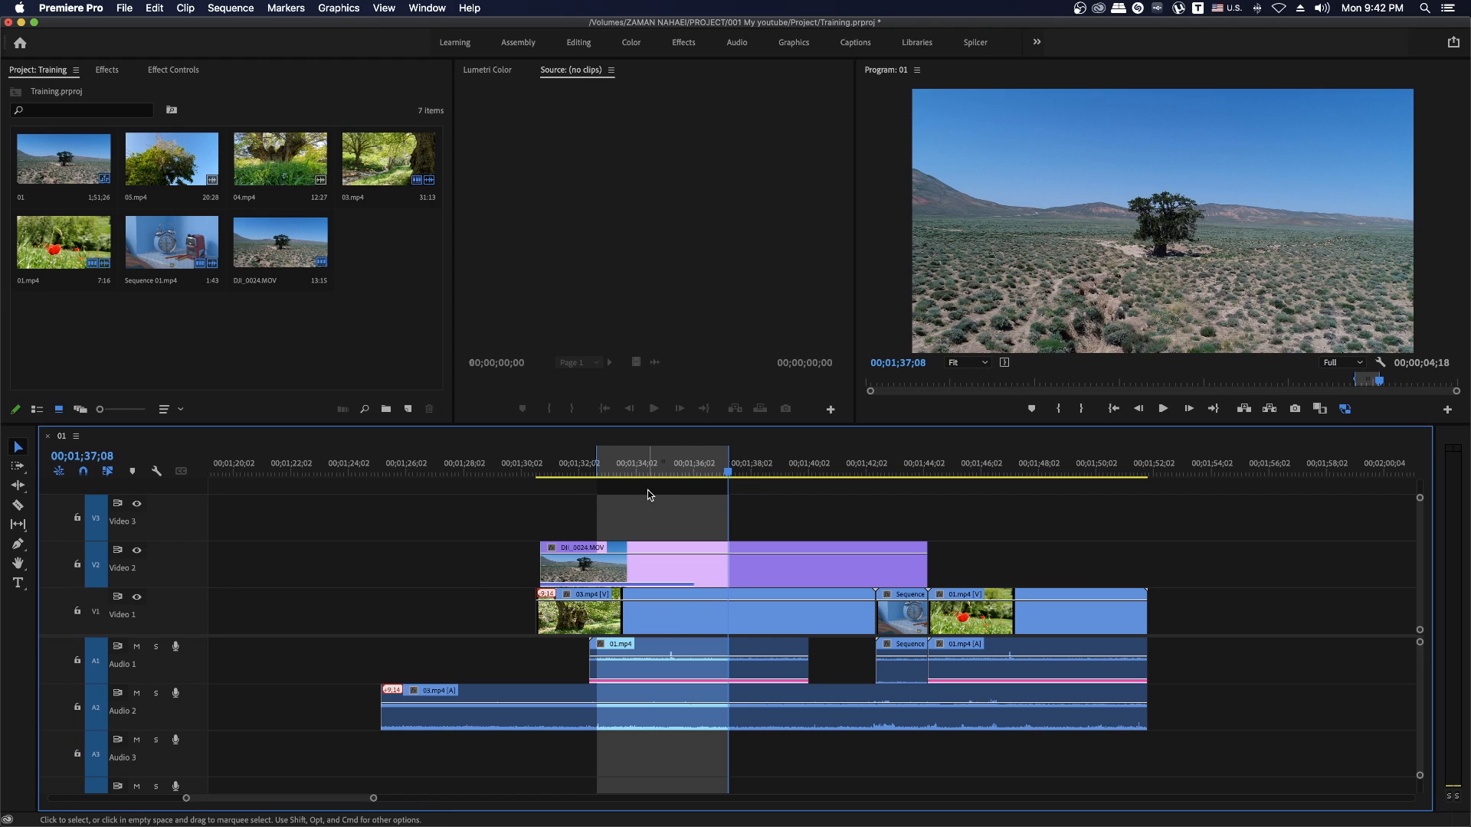
# Toggle Video 1's track targeting, leave it untargeted, lift the marked range from the other tracks, and undo the lift.
pyautogui.click(96, 617)
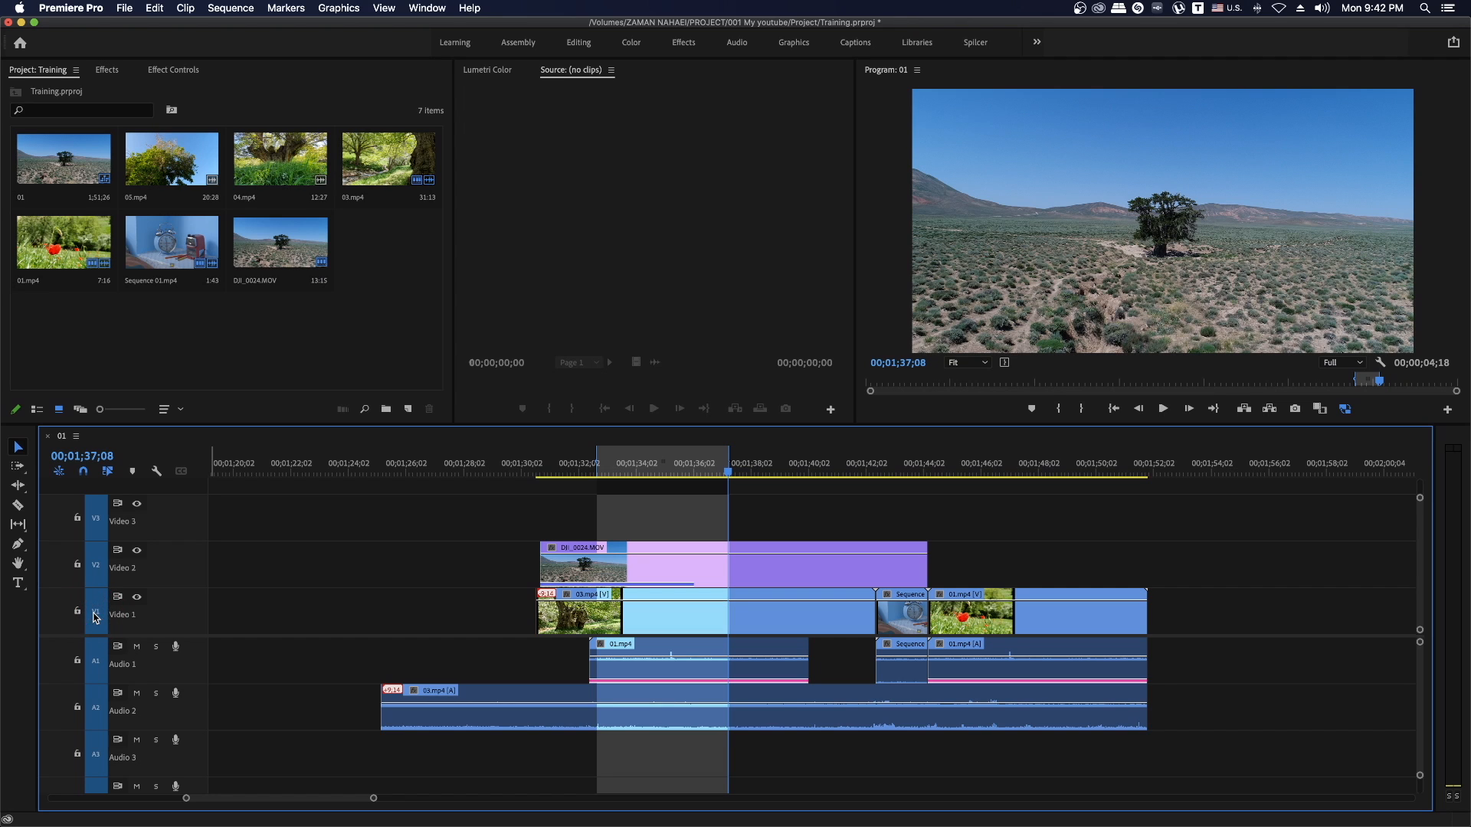
pyautogui.click(96, 617)
pyautogui.click(96, 617)
pyautogui.click(95, 618)
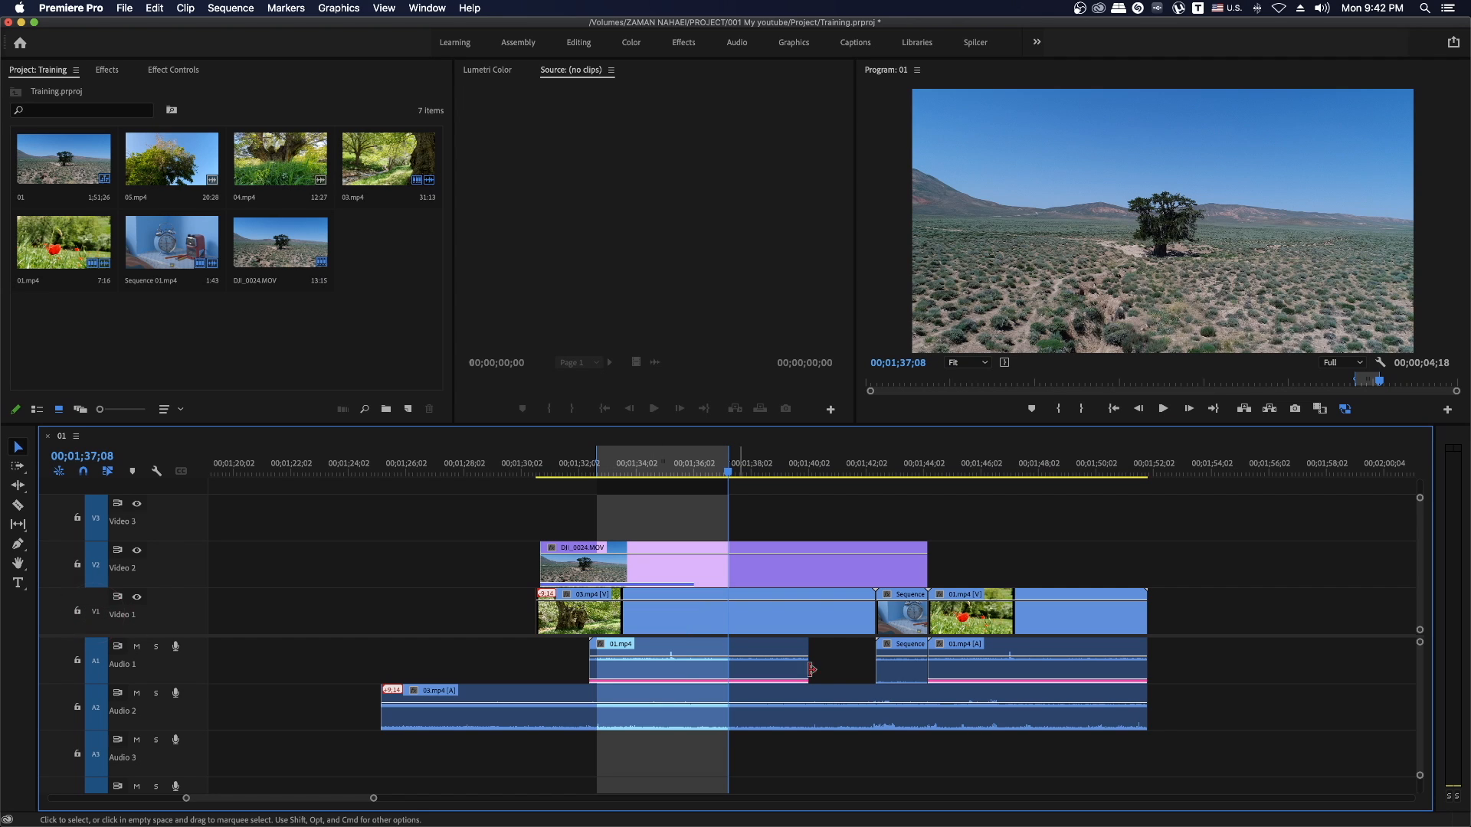
pyautogui.press(';')
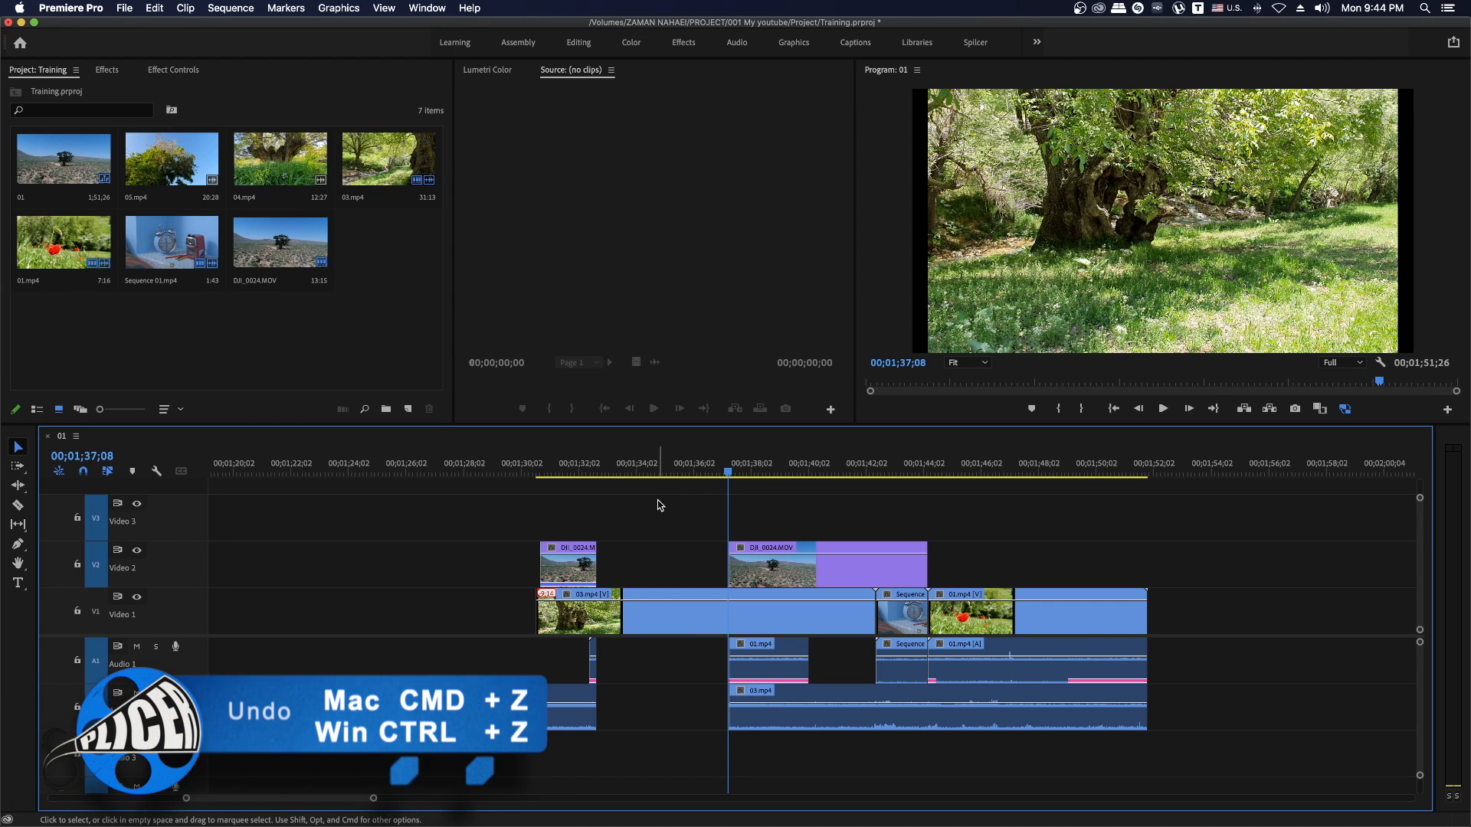
pyautogui.press('super+z')
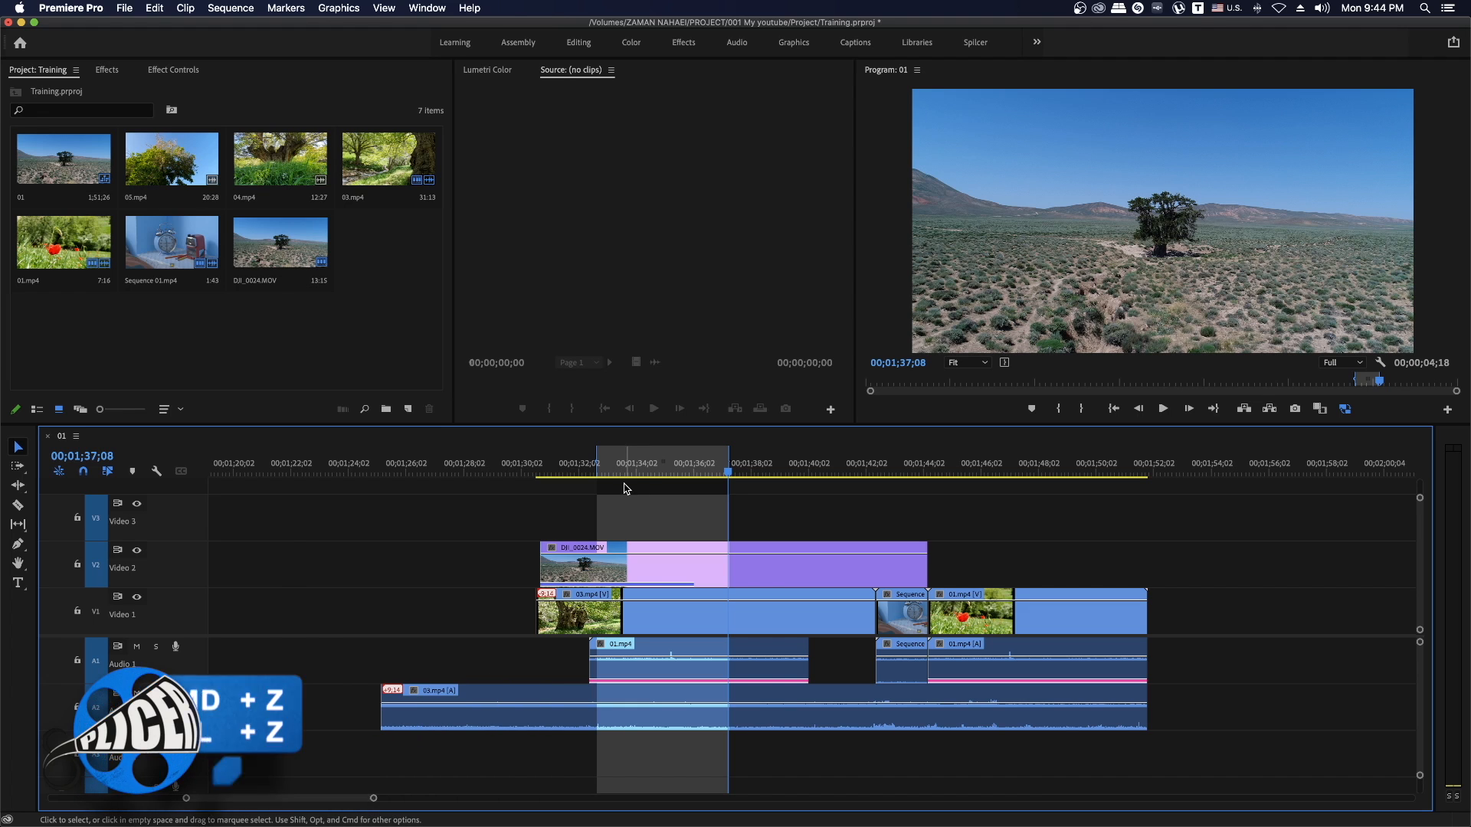
# Clear the sequence's In and Out points.
pyautogui.rightClick(656, 461)
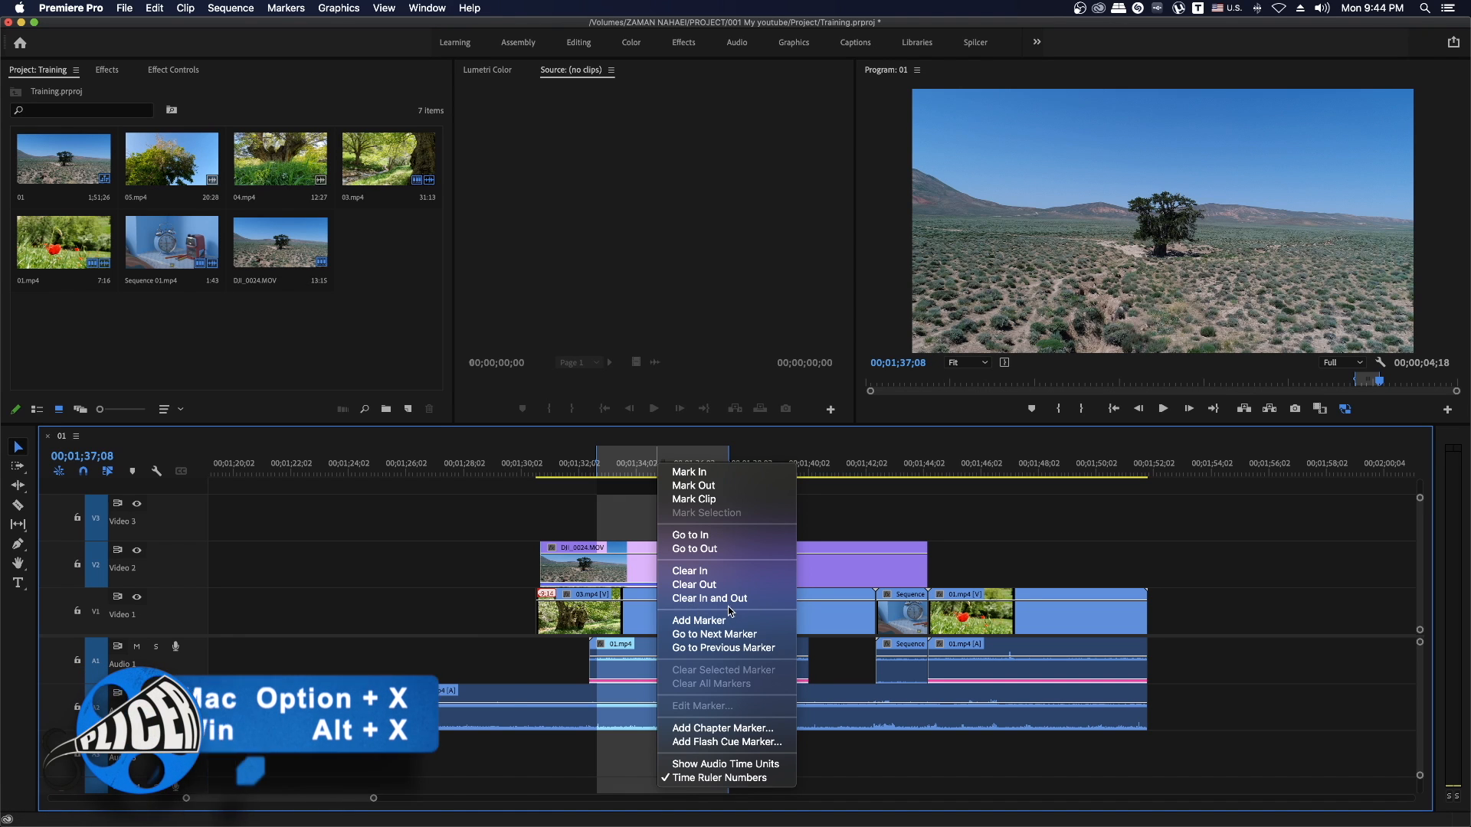
pyautogui.click(706, 597)
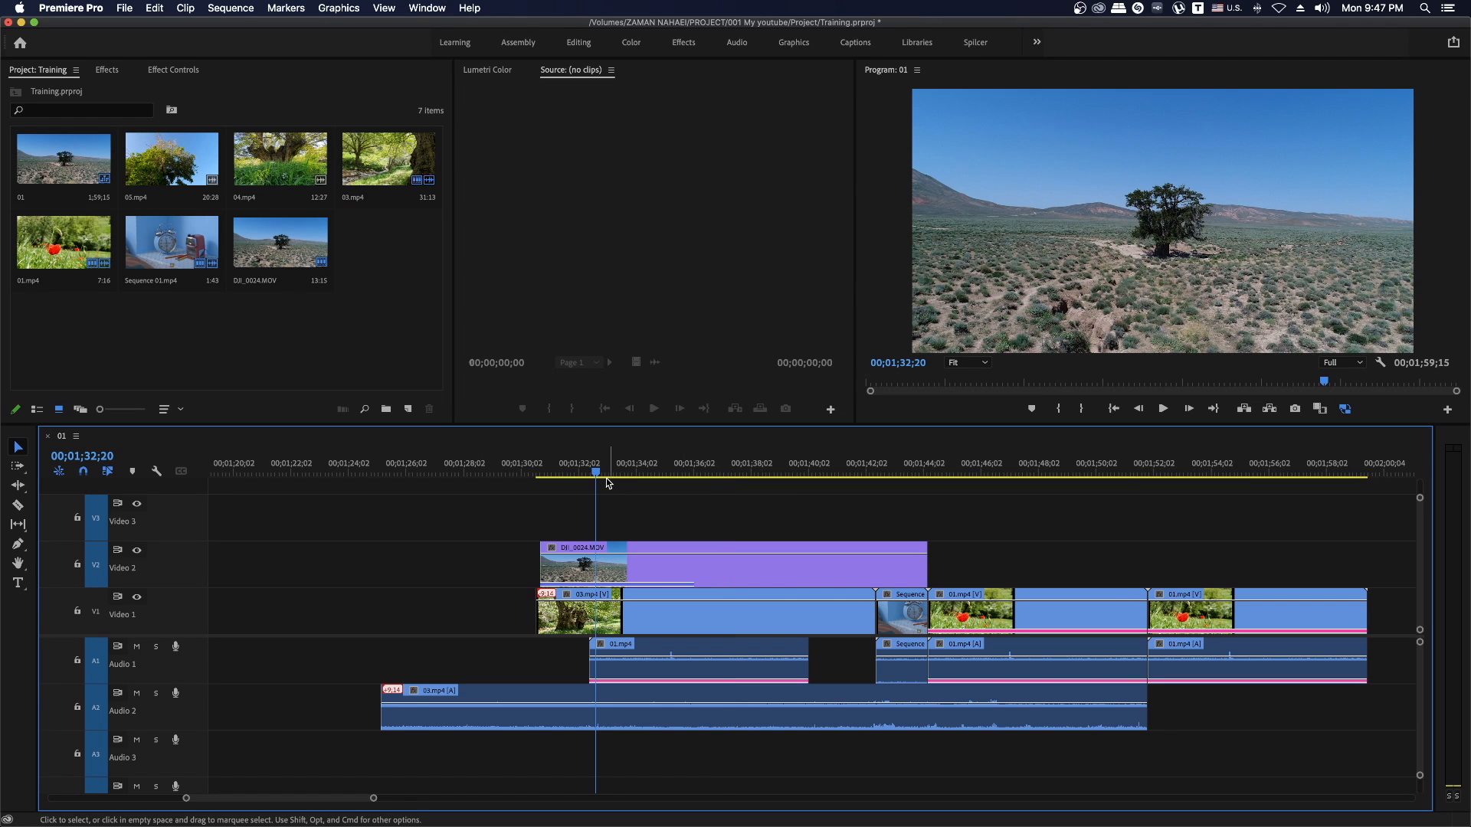
# Turn on Selection Follows Playhead and scrub the playhead to 00;01;46;16, over the 01.mp4 clip after the nested Sequence clip.
pyautogui.moveTo(609, 469); pyautogui.dragTo(682, 496)
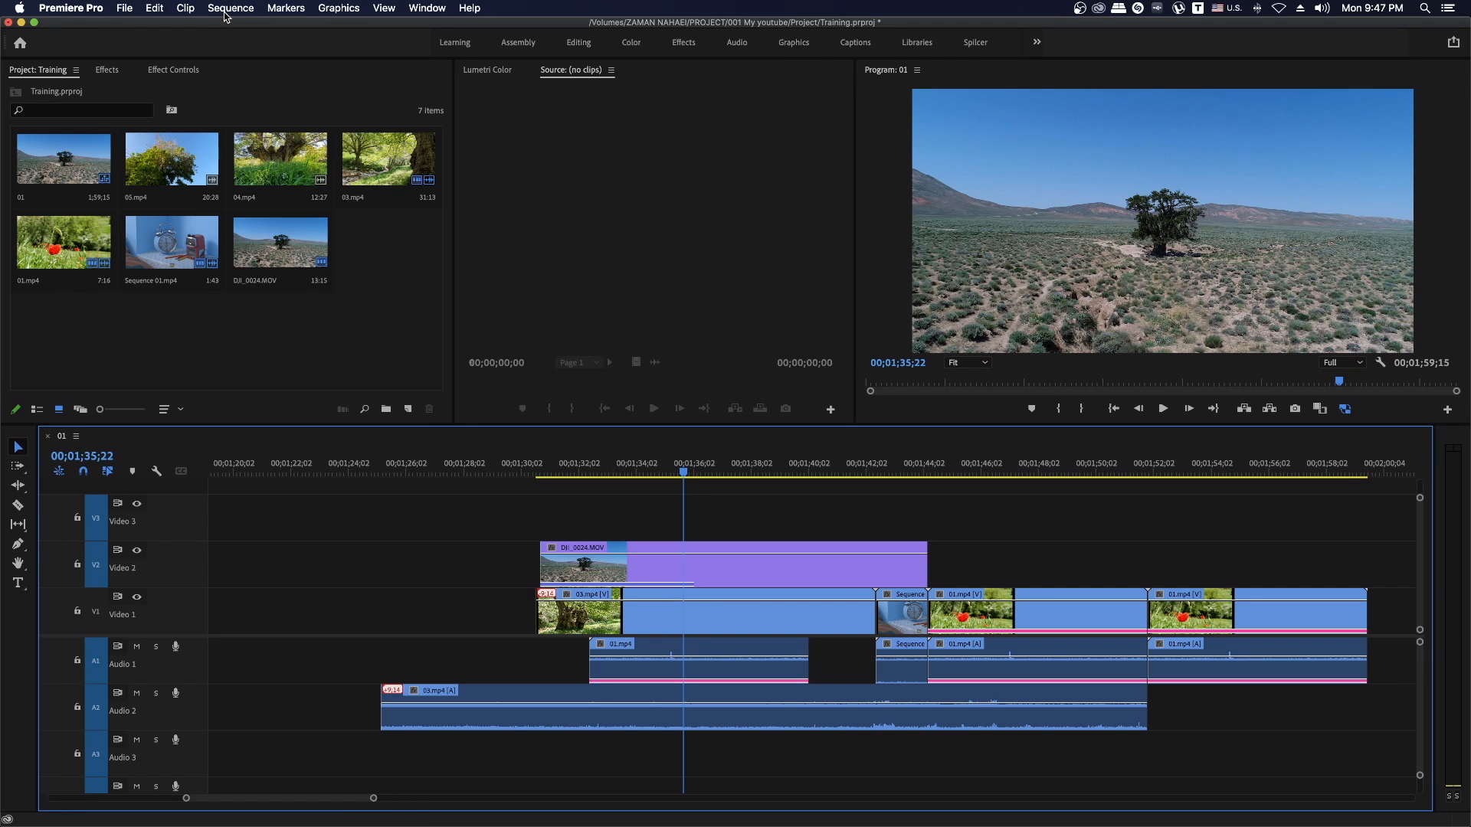
pyautogui.click(228, 10)
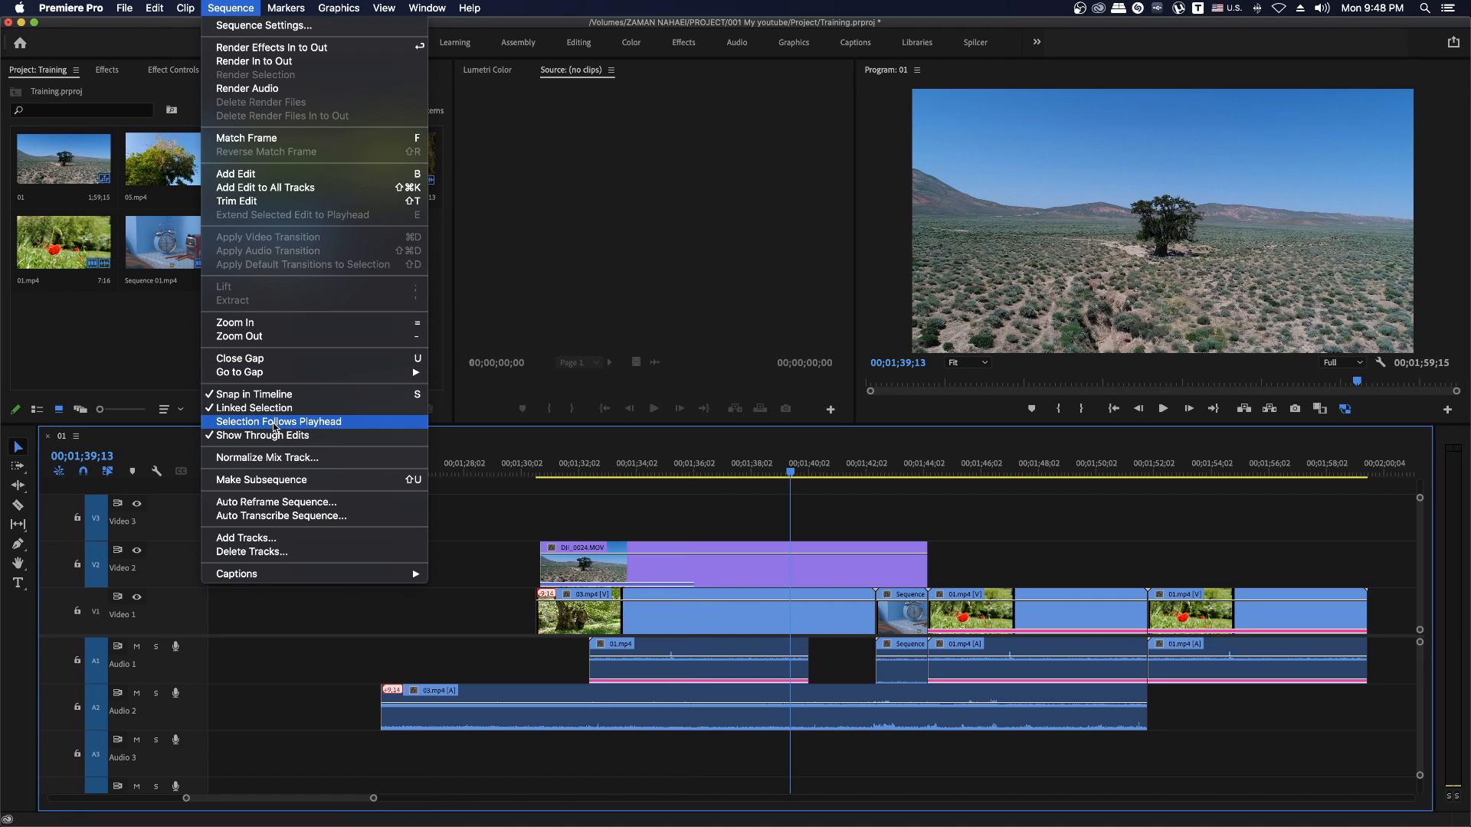
pyautogui.click(274, 422)
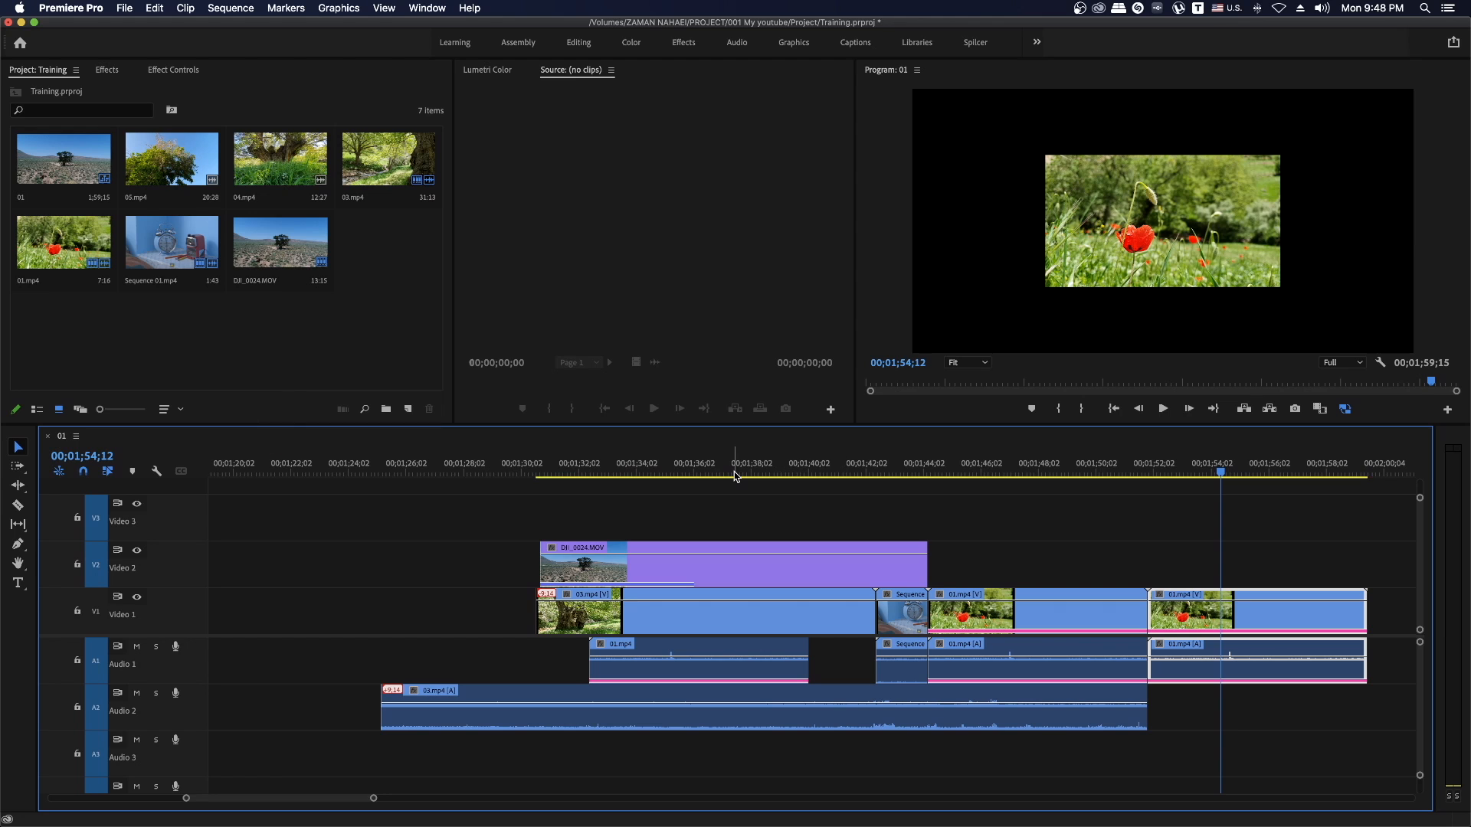
pyautogui.moveTo(734, 475); pyautogui.dragTo(996, 480)
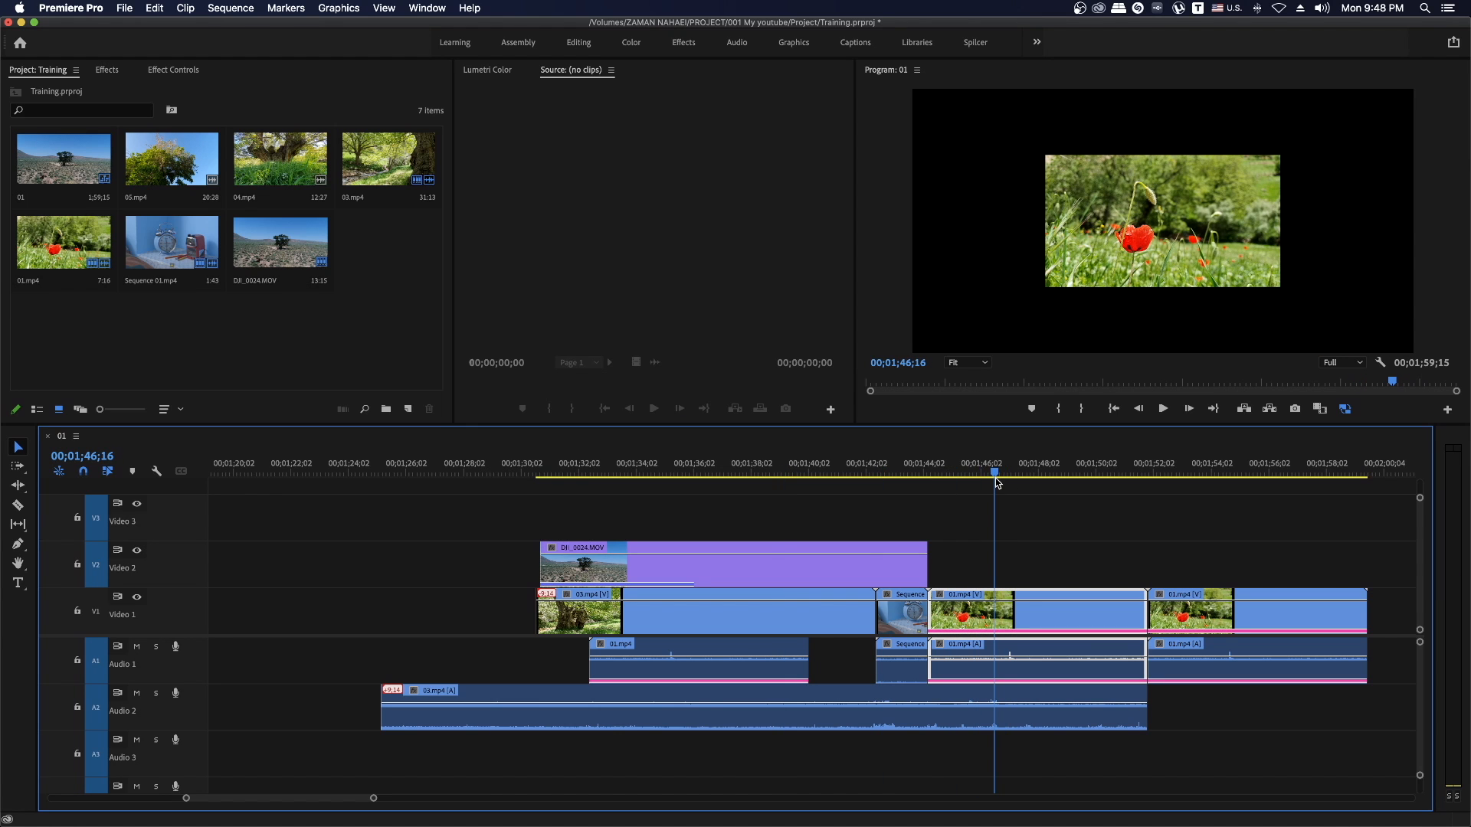